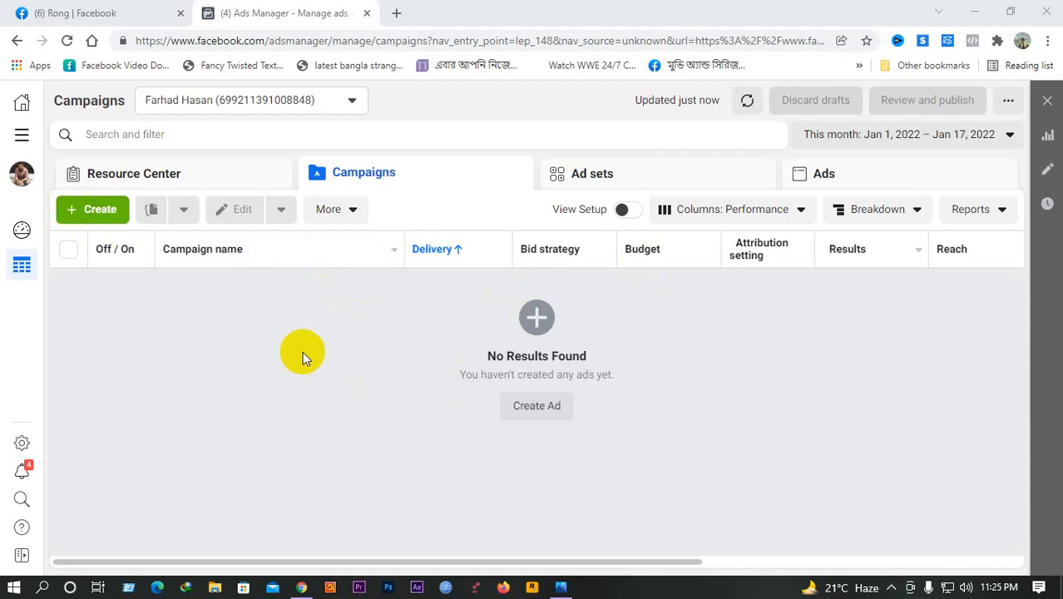
Start a new campaign and examine the Engagement, Traffic, Lead generation and Messages objectives, closing the setup without creating anything
{"action": "left_click", "coordinate": [88, 218]}
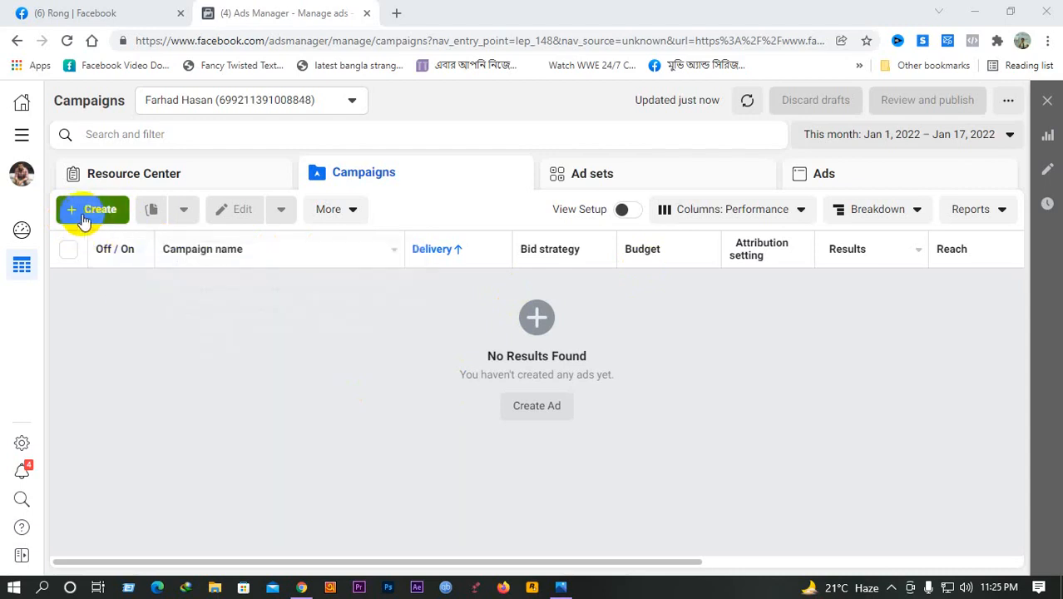
{"action": "left_click", "coordinate": [72, 210]}
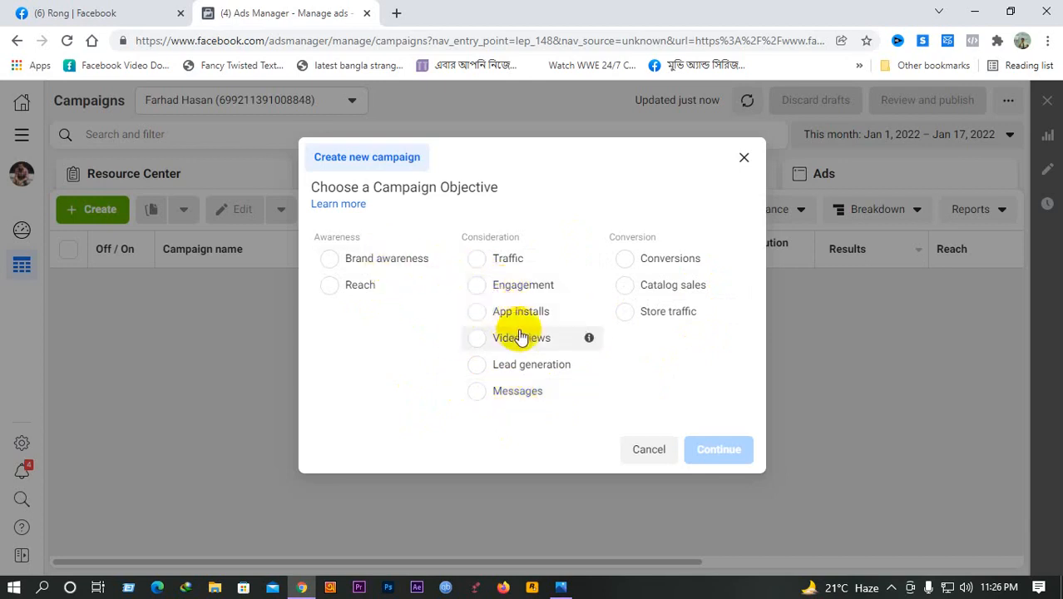
{"action": "left_click", "coordinate": [519, 287]}
{"action": "scroll", "coordinate": [535, 368], "scroll_direction": "down", "scroll_amount": 2}
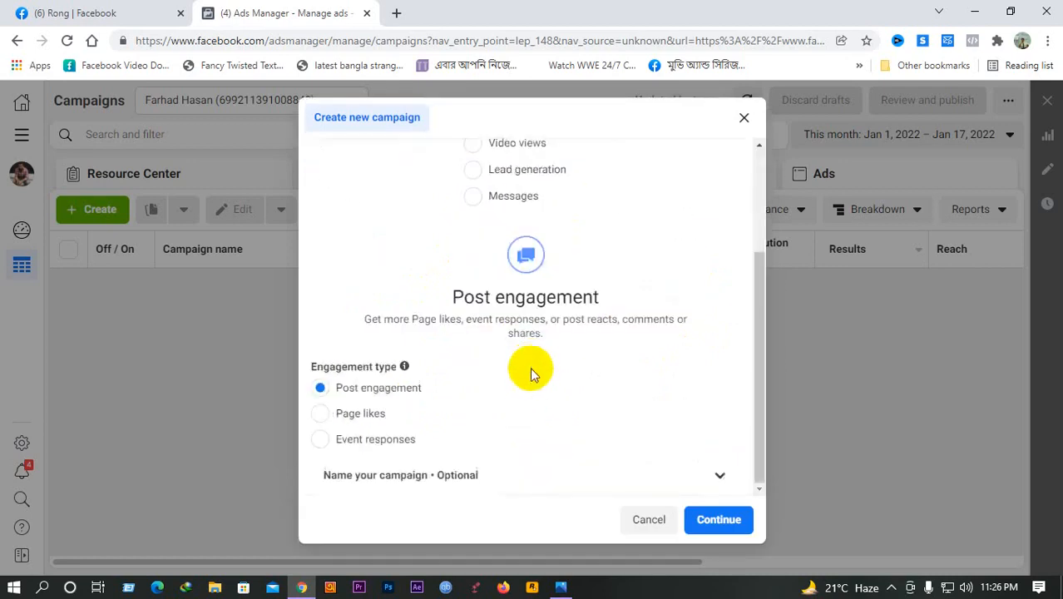
{"action": "scroll", "coordinate": [450, 378], "scroll_direction": "up", "scroll_amount": 2}
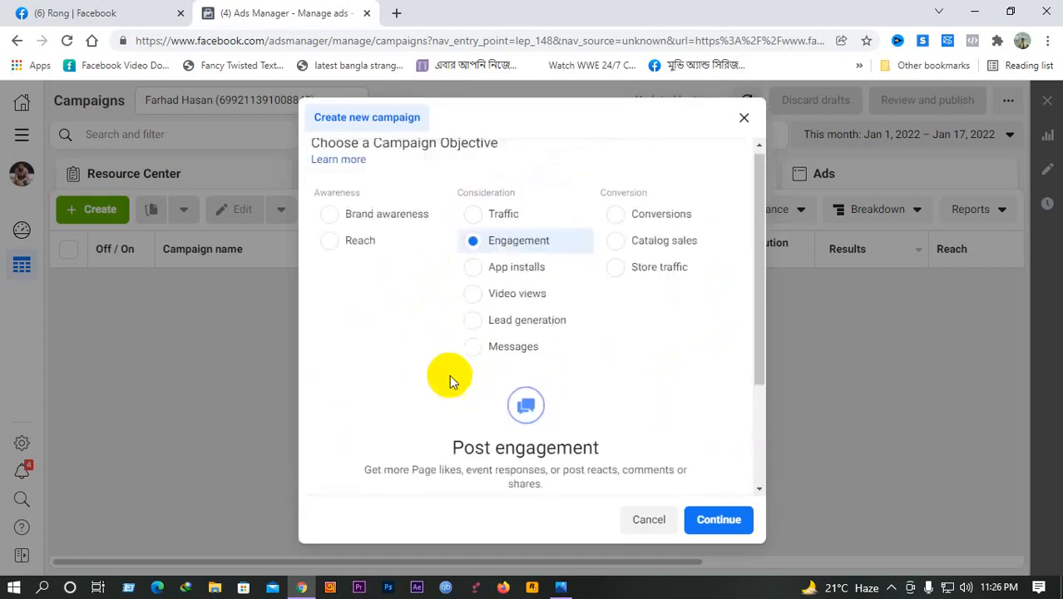
{"action": "left_click", "coordinate": [490, 220]}
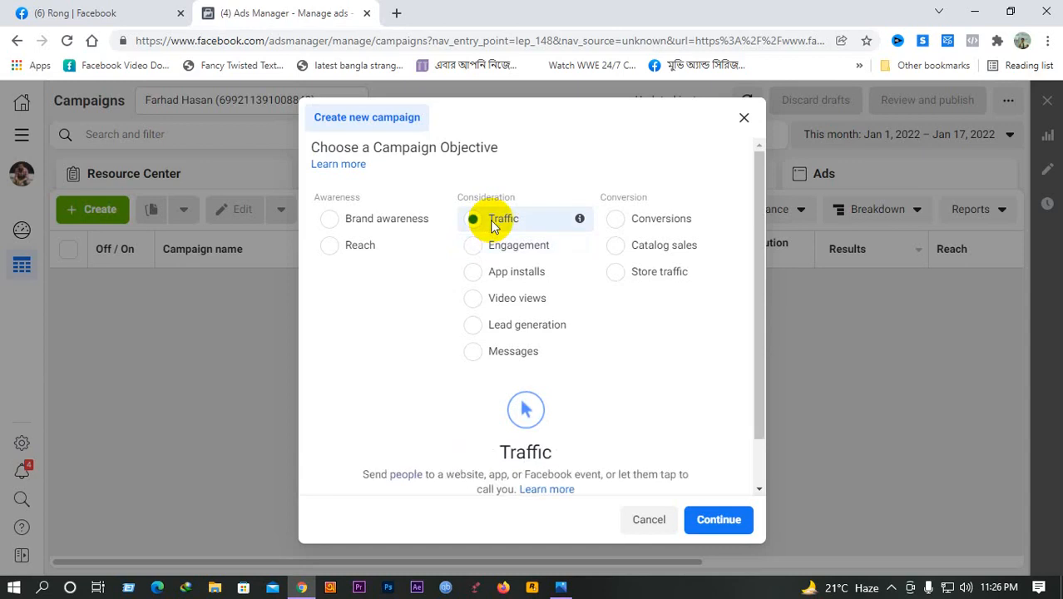
{"action": "left_click", "coordinate": [515, 328]}
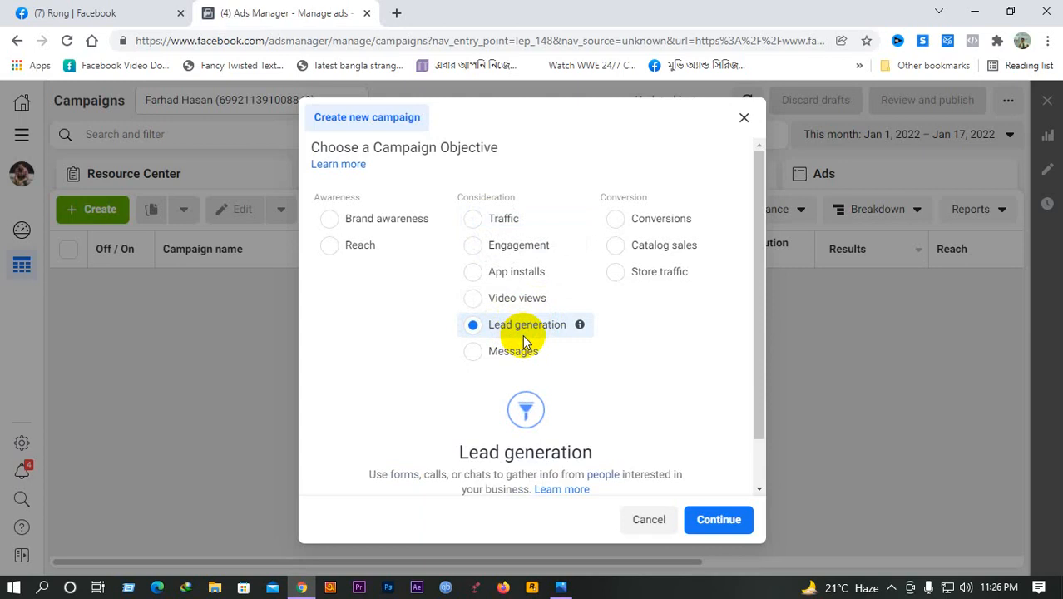
{"action": "left_click", "coordinate": [482, 358]}
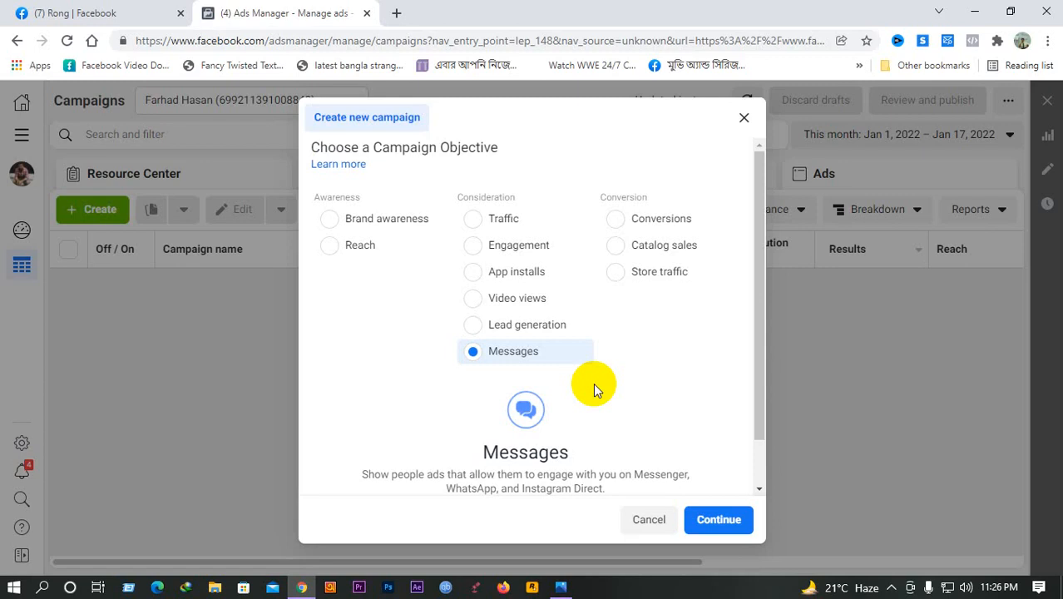
{"action": "left_click", "coordinate": [744, 117]}
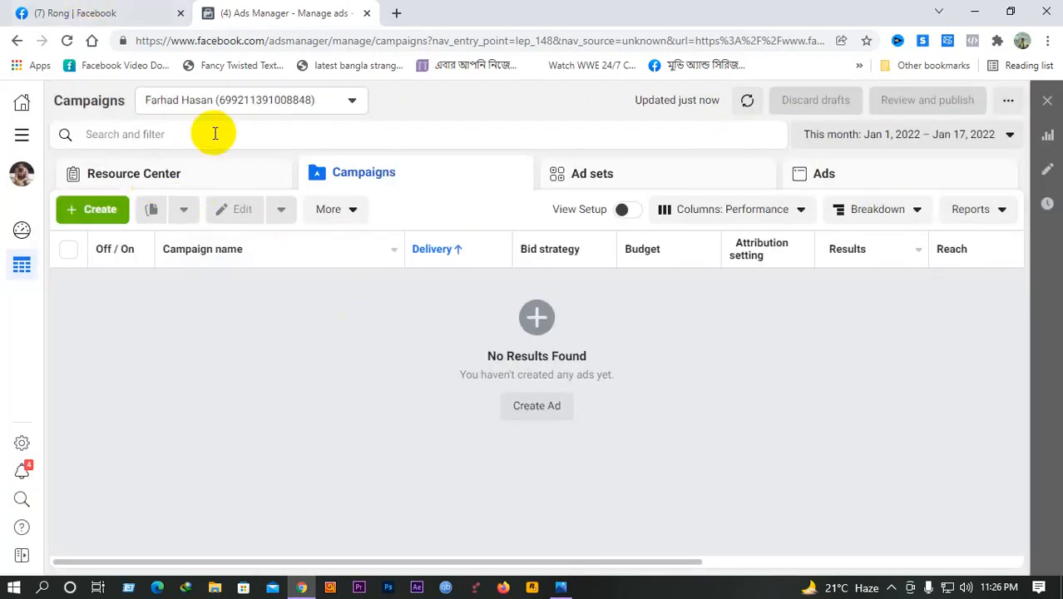
Switch to the Rong Facebook page and examine its Professional Logo Design post
{"action": "left_click", "coordinate": [104, 9]}
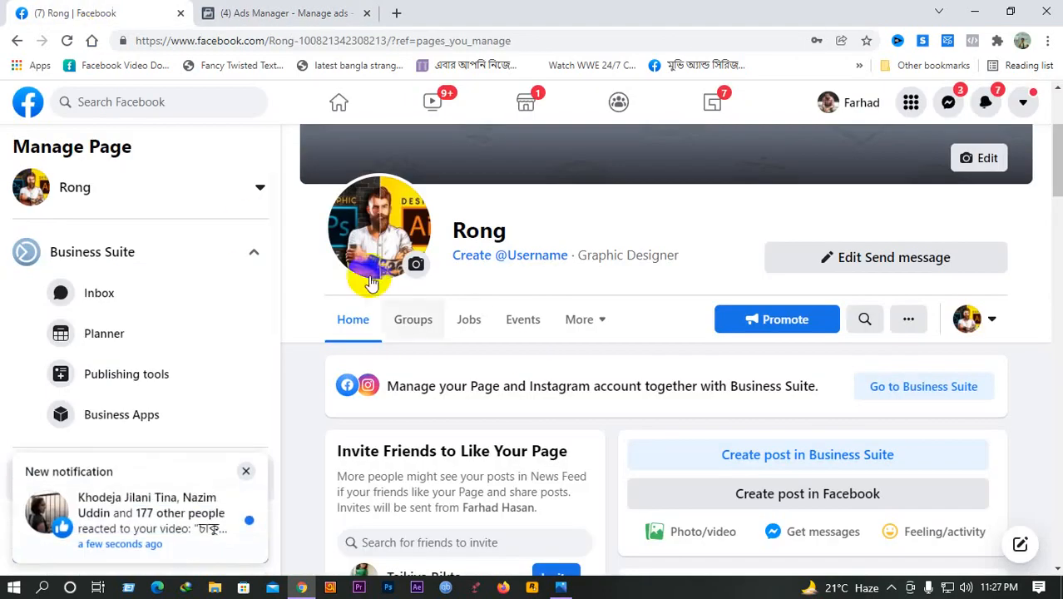
{"action": "scroll", "coordinate": [824, 349], "scroll_direction": "down", "scroll_amount": 2}
{"action": "left_click", "coordinate": [249, 472]}
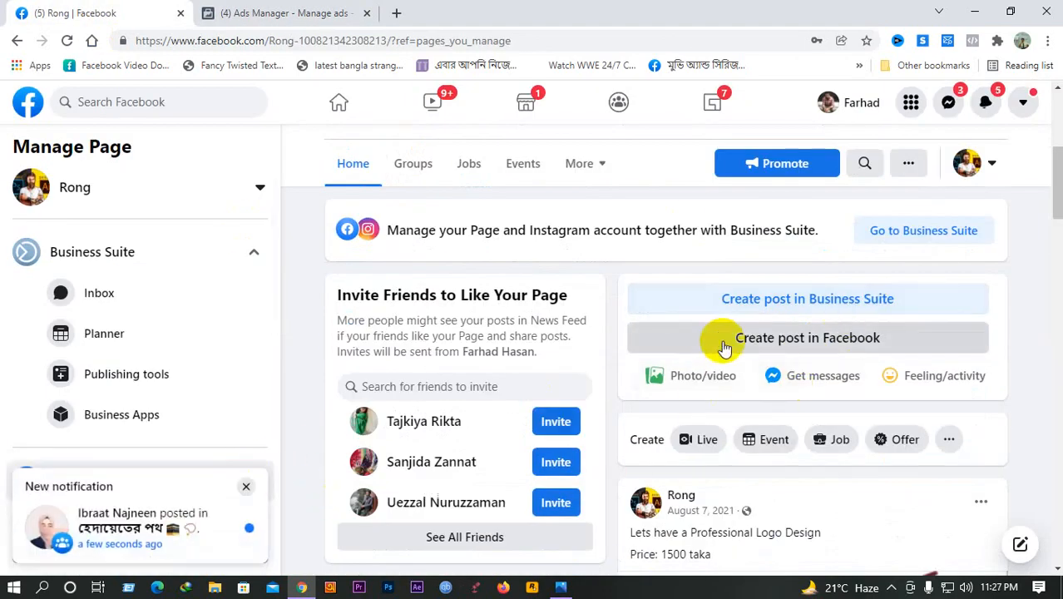
{"action": "scroll", "coordinate": [749, 416], "scroll_direction": "down", "scroll_amount": 5}
{"action": "scroll", "coordinate": [857, 429], "scroll_direction": "down", "scroll_amount": 2}
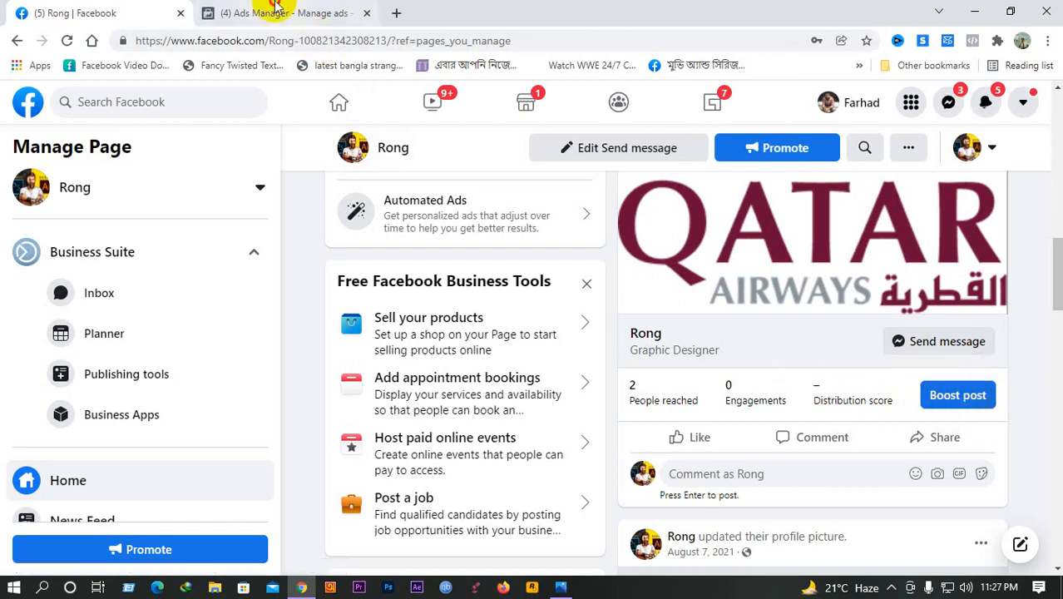
Switch back to Ads Manager, create a new campaign with the Messages objective, and dismiss the recommendations
{"action": "left_click", "coordinate": [348, 12]}
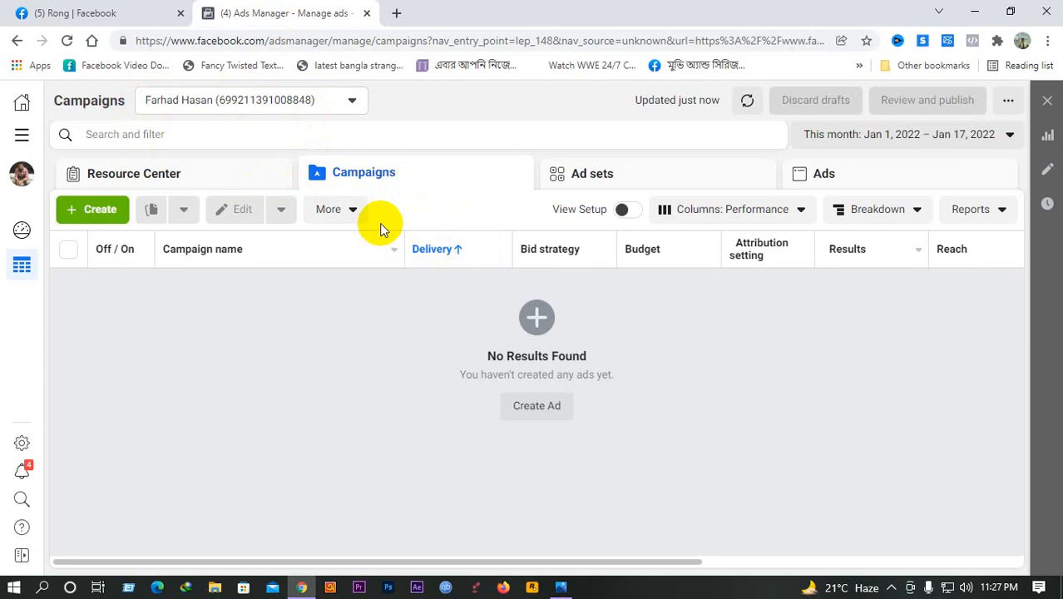
{"action": "left_click", "coordinate": [114, 213]}
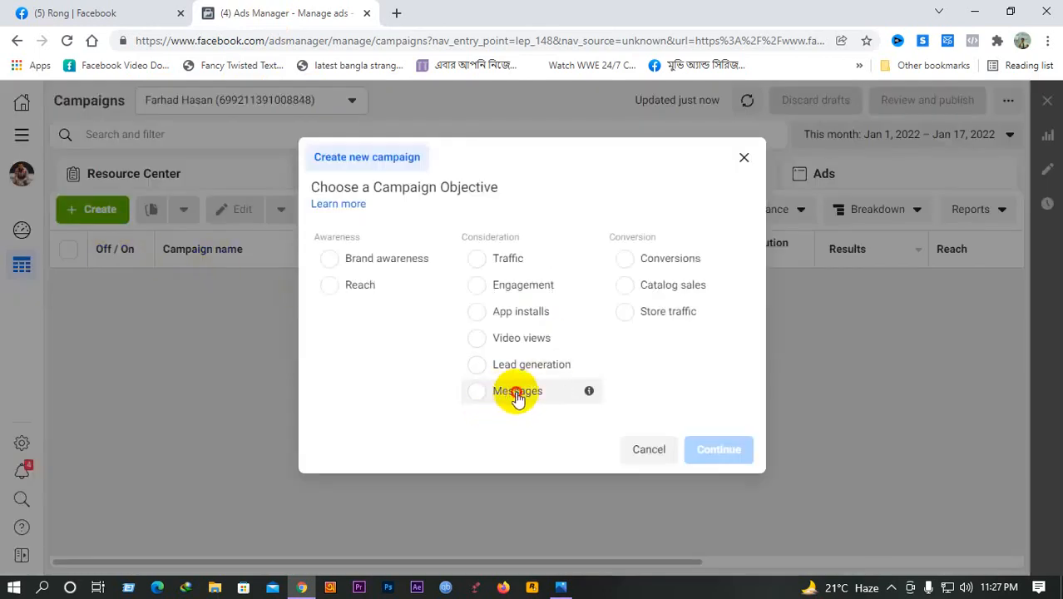
{"action": "left_click", "coordinate": [518, 394]}
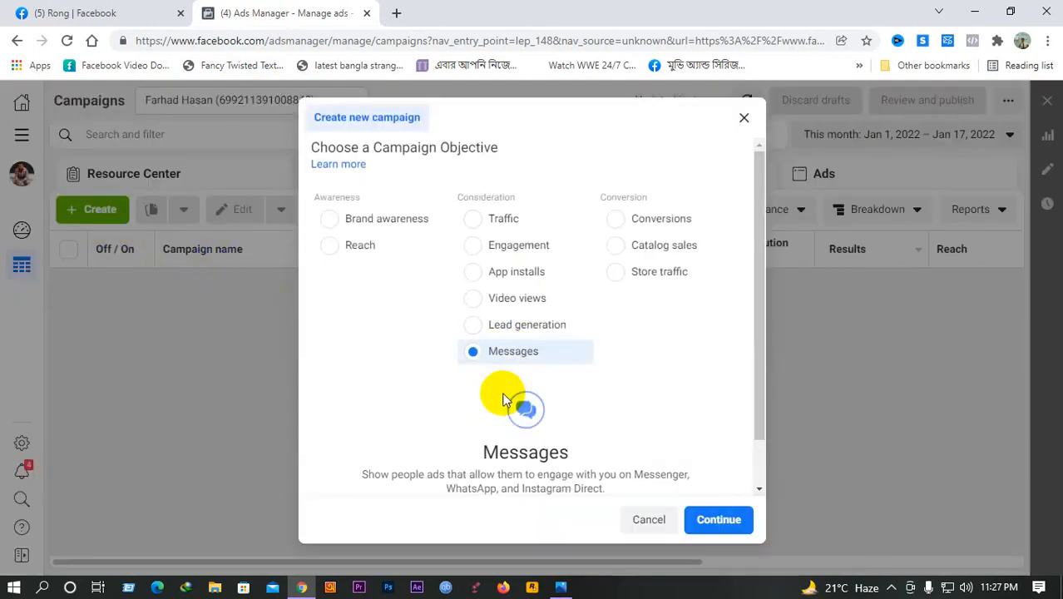
{"action": "left_click", "coordinate": [721, 521]}
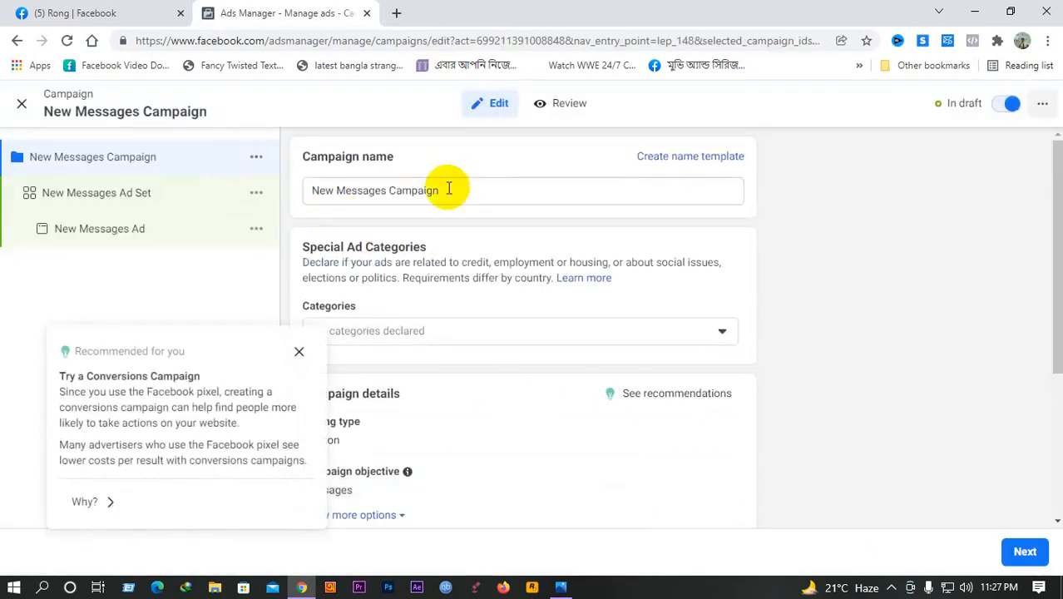
{"action": "left_click", "coordinate": [297, 351]}
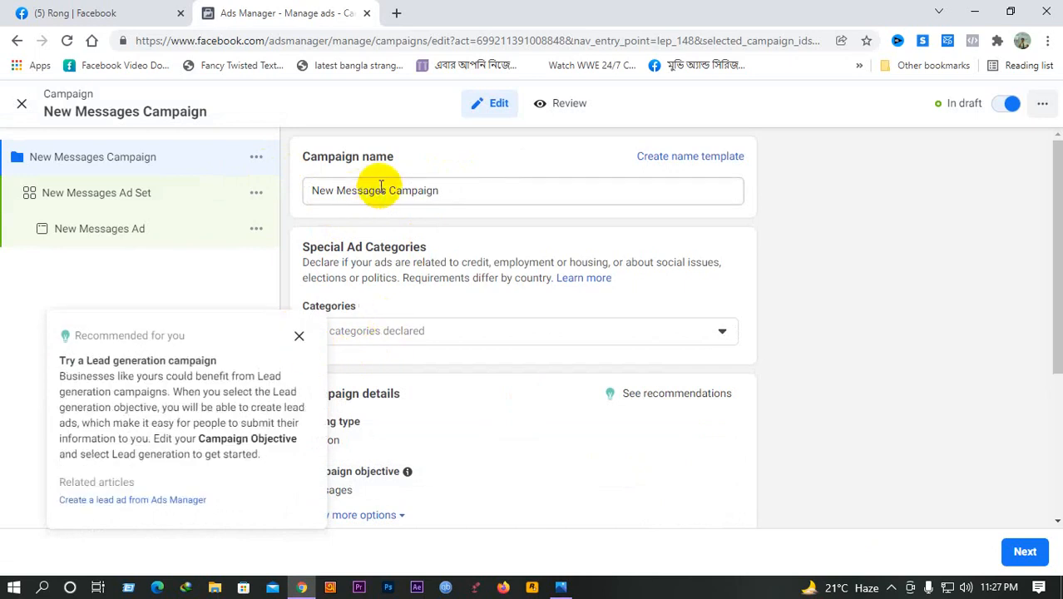
{"action": "left_click", "coordinate": [300, 337]}
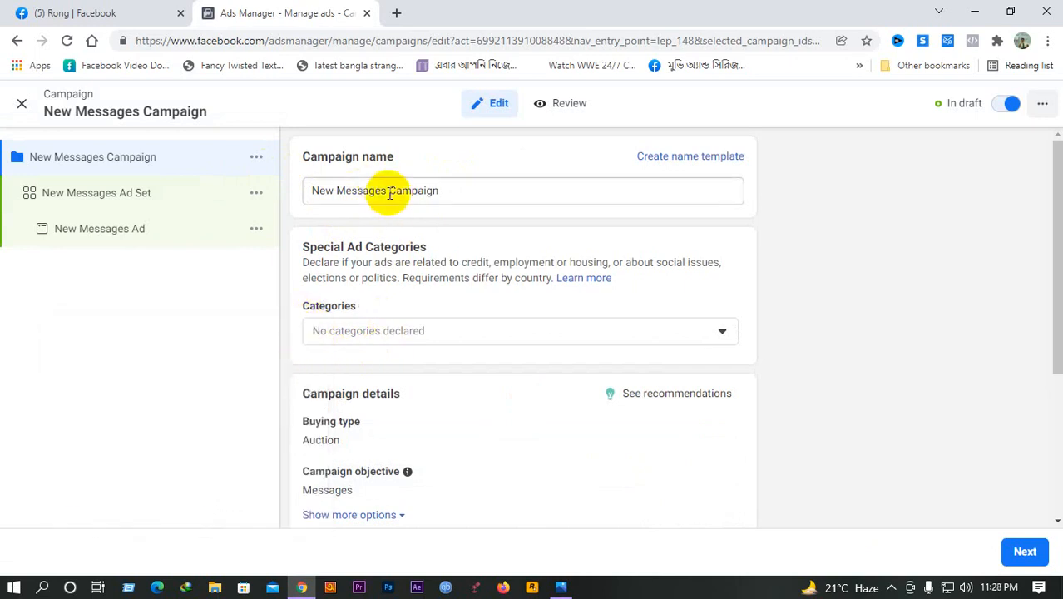
Check the logo design post on the Rong page, rename the campaign "Logo Design Campaign" and copy that name
{"action": "left_click", "coordinate": [137, 11]}
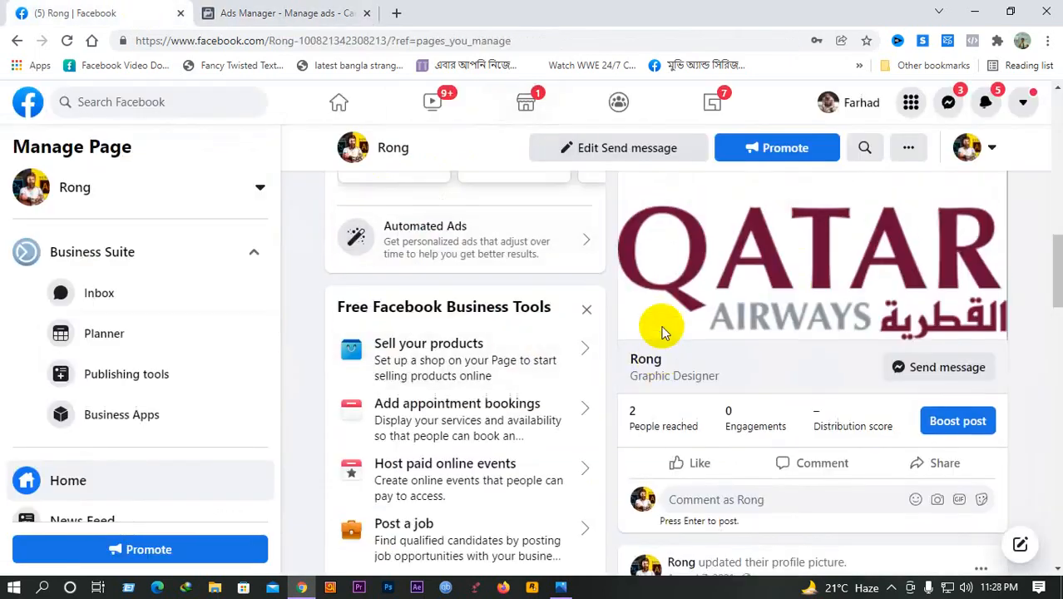
{"action": "scroll", "coordinate": [663, 333], "scroll_direction": "up", "scroll_amount": 5}
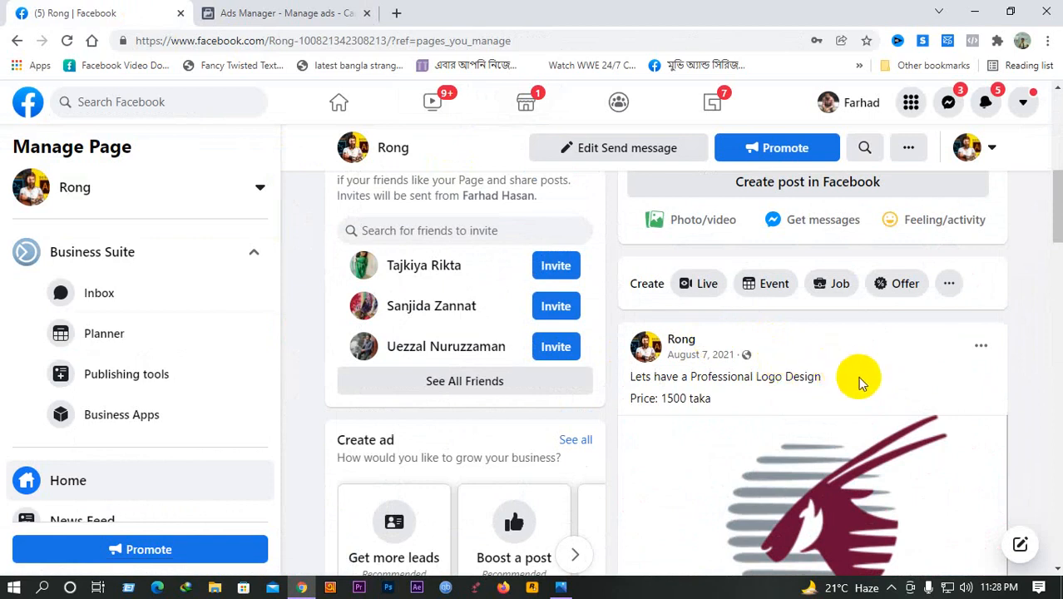
{"action": "left_click", "coordinate": [290, 13]}
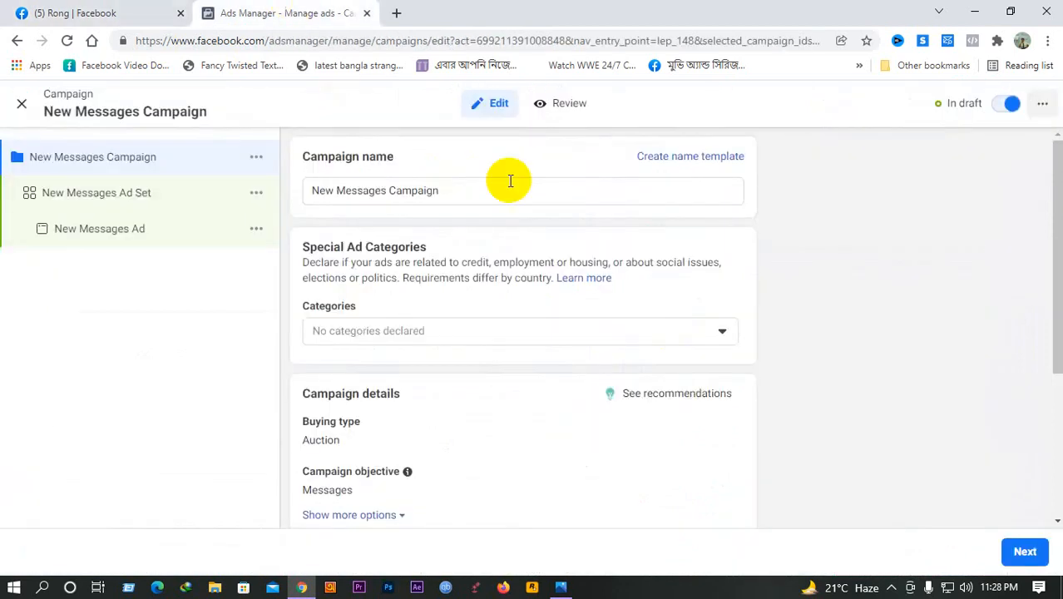
{"action": "left_click_drag", "start_coordinate": [384, 191], "coordinate": [285, 193]}
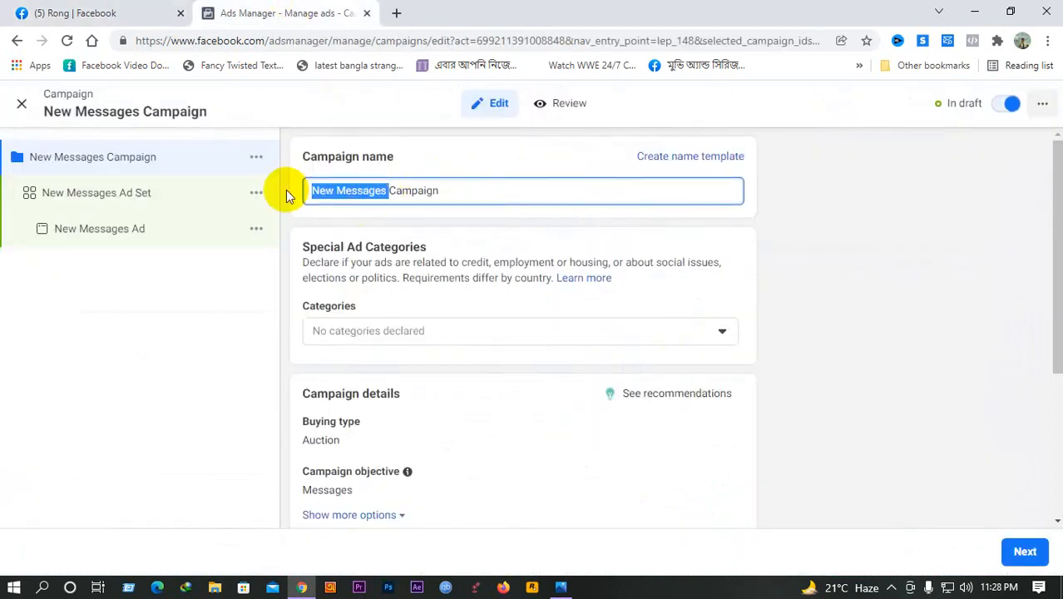
{"action": "type", "text": "Logo D"}
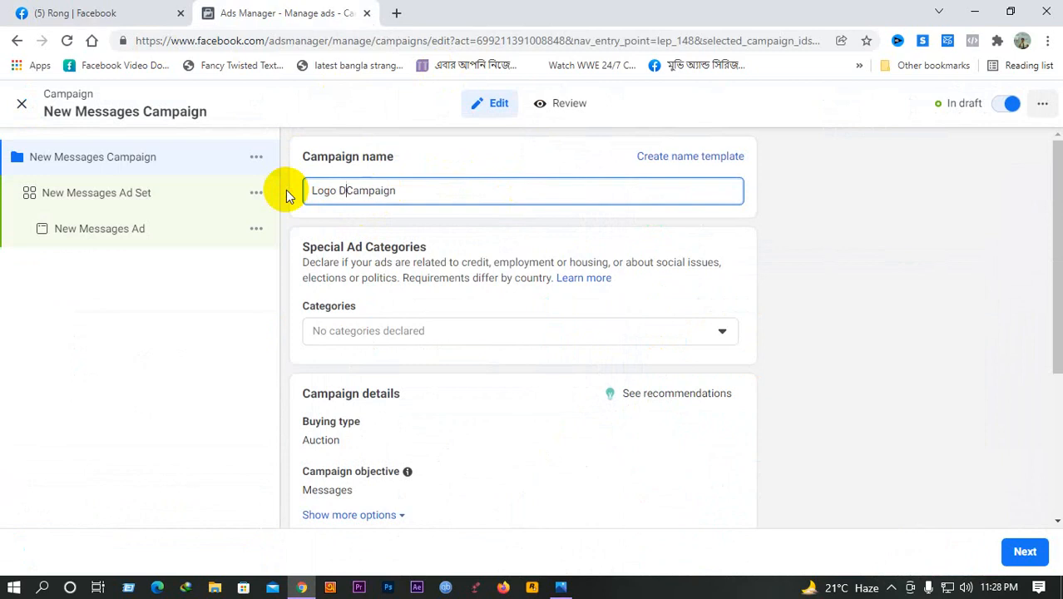
{"action": "type", "text": "esign"}
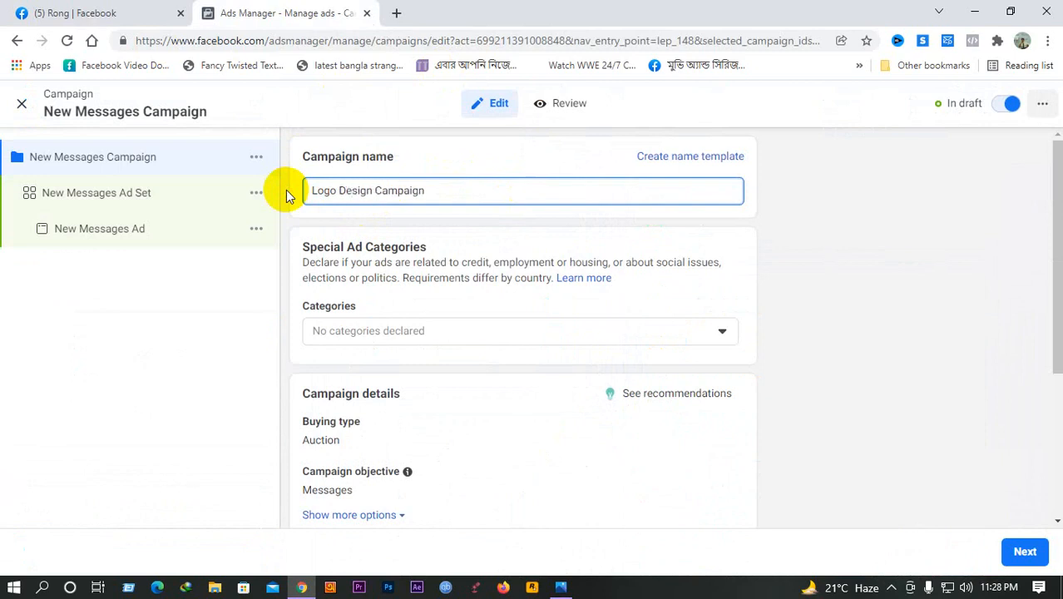
{"action": "left_click_drag", "start_coordinate": [458, 193], "coordinate": [263, 192]}
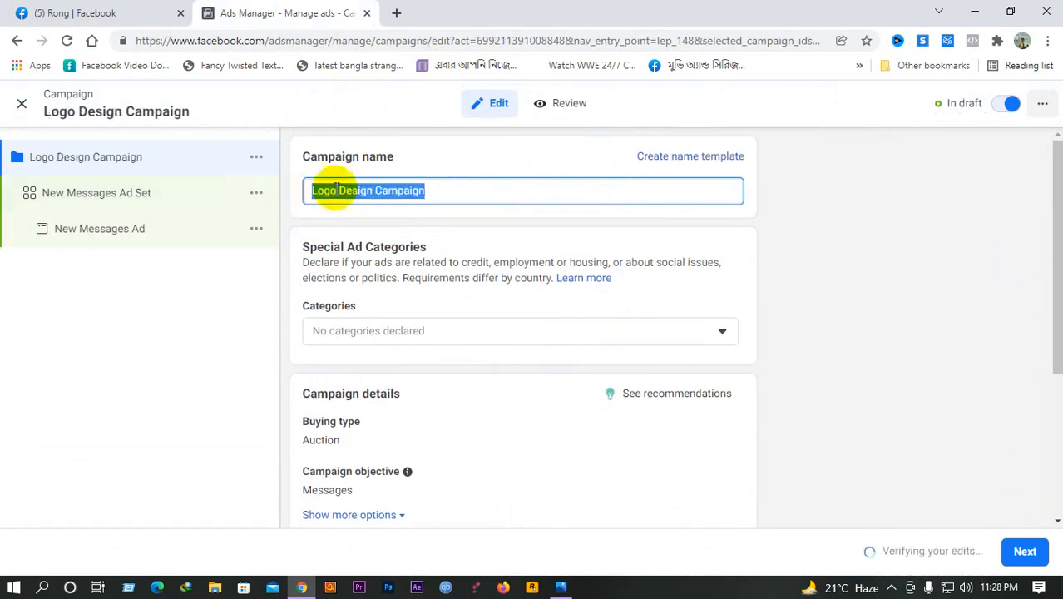
{"action": "right_click", "coordinate": [347, 190]}
{"action": "left_click", "coordinate": [384, 245]}
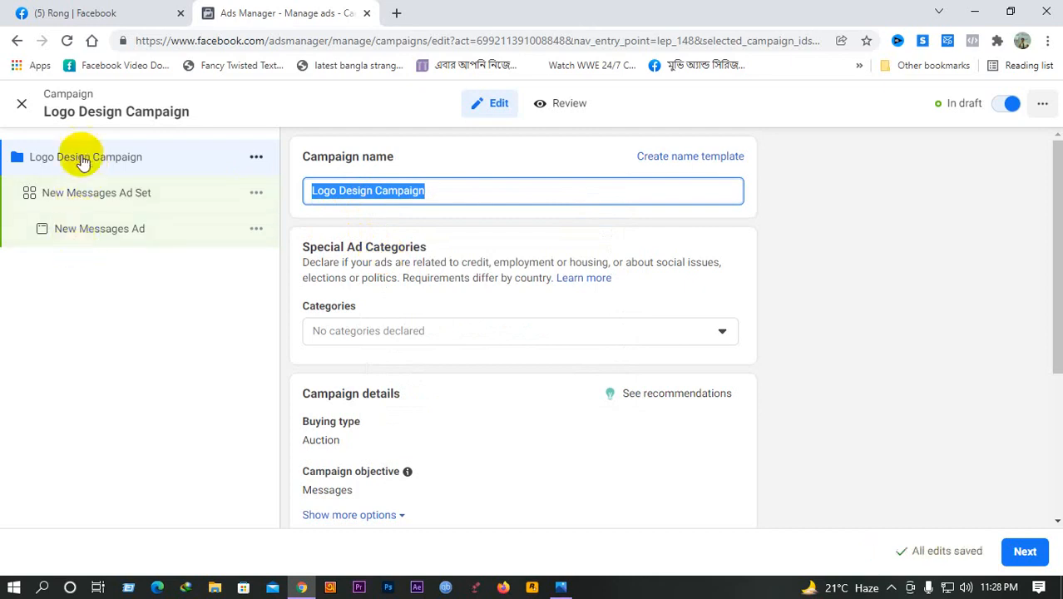
Review the campaign details and A/B test settings, and turn on Campaign Budget Optimization
{"action": "scroll", "coordinate": [439, 214], "scroll_direction": "down", "scroll_amount": 1}
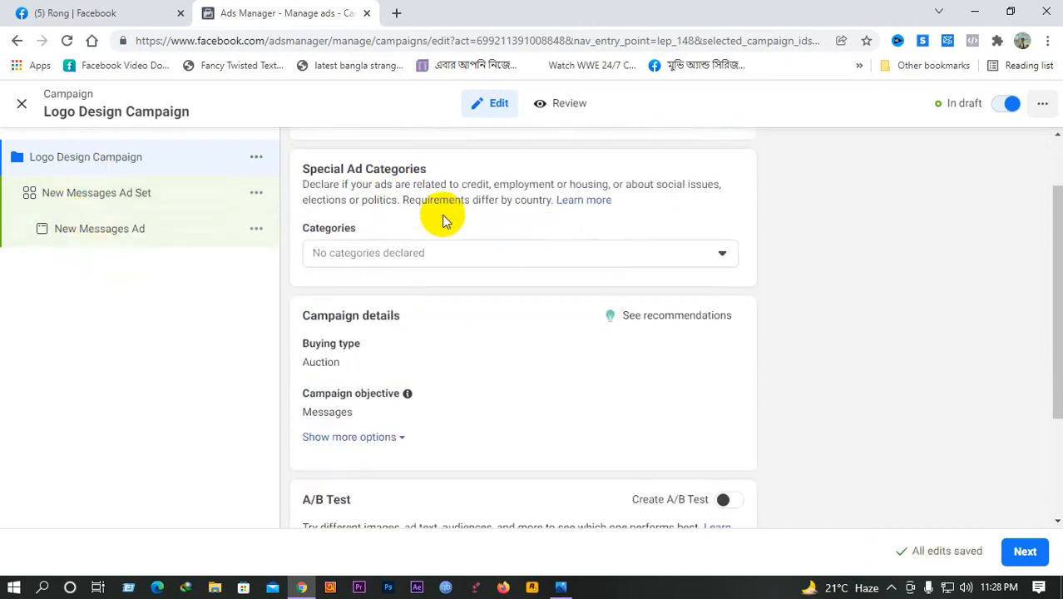
{"action": "scroll", "coordinate": [441, 215], "scroll_direction": "down", "scroll_amount": 2}
{"action": "scroll", "coordinate": [447, 225], "scroll_direction": "up", "scroll_amount": 1}
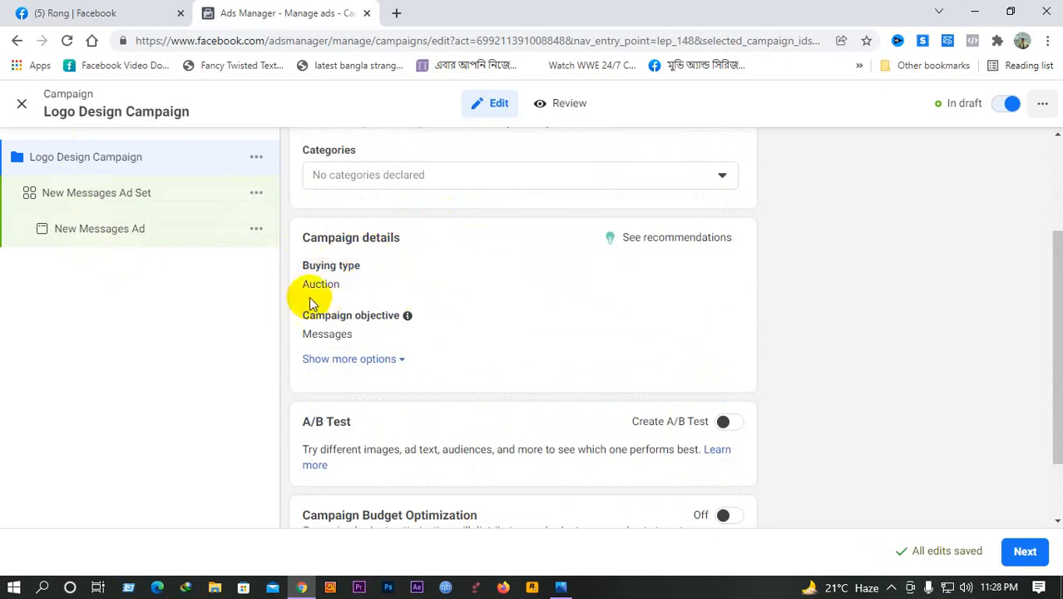
{"action": "scroll", "coordinate": [363, 332], "scroll_direction": "down", "scroll_amount": 1}
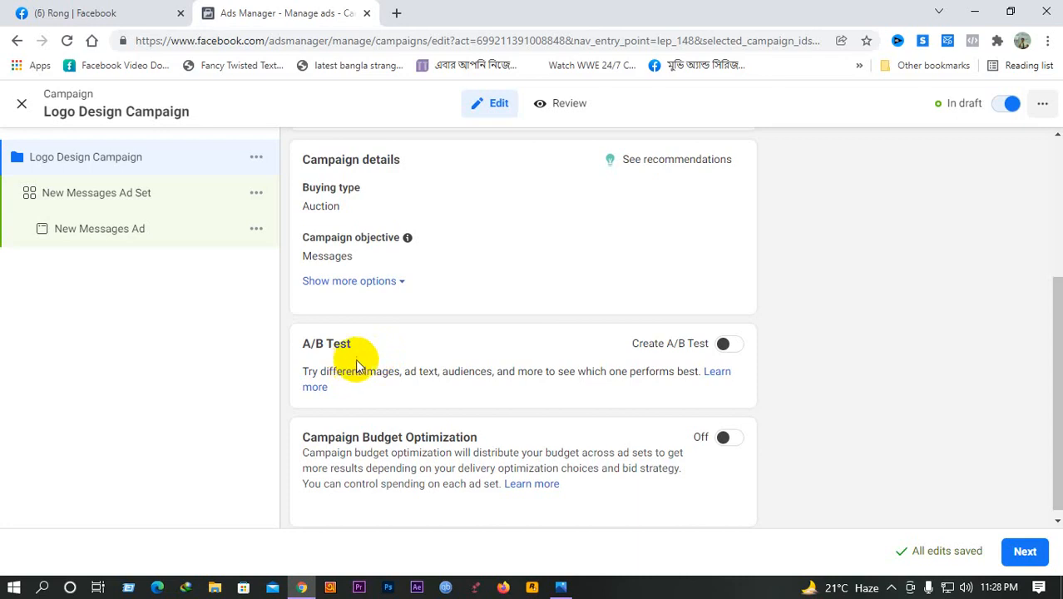
{"action": "scroll", "coordinate": [446, 428], "scroll_direction": "down", "scroll_amount": 1}
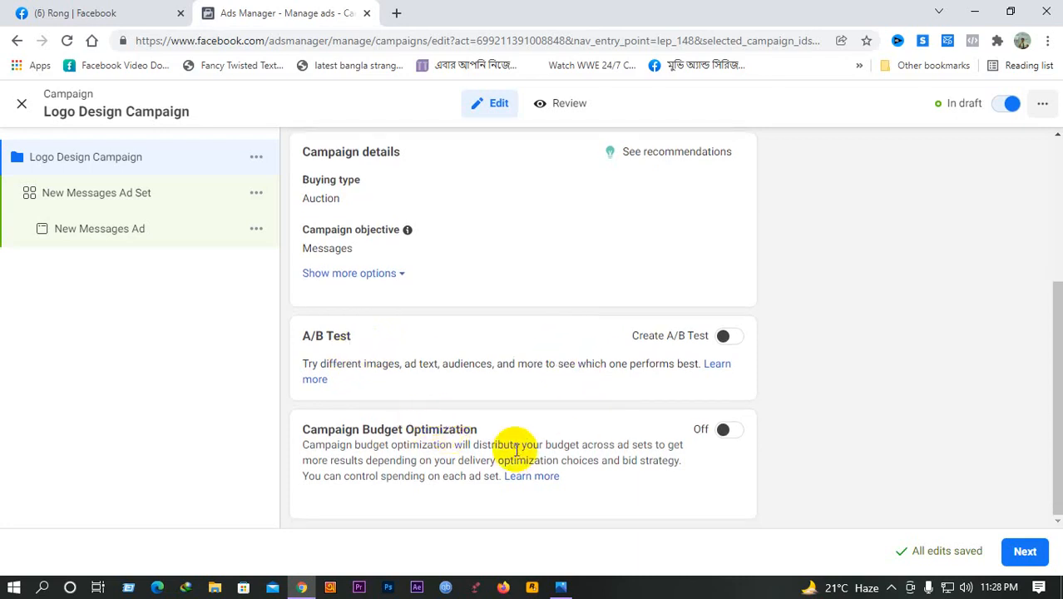
{"action": "left_click", "coordinate": [741, 431]}
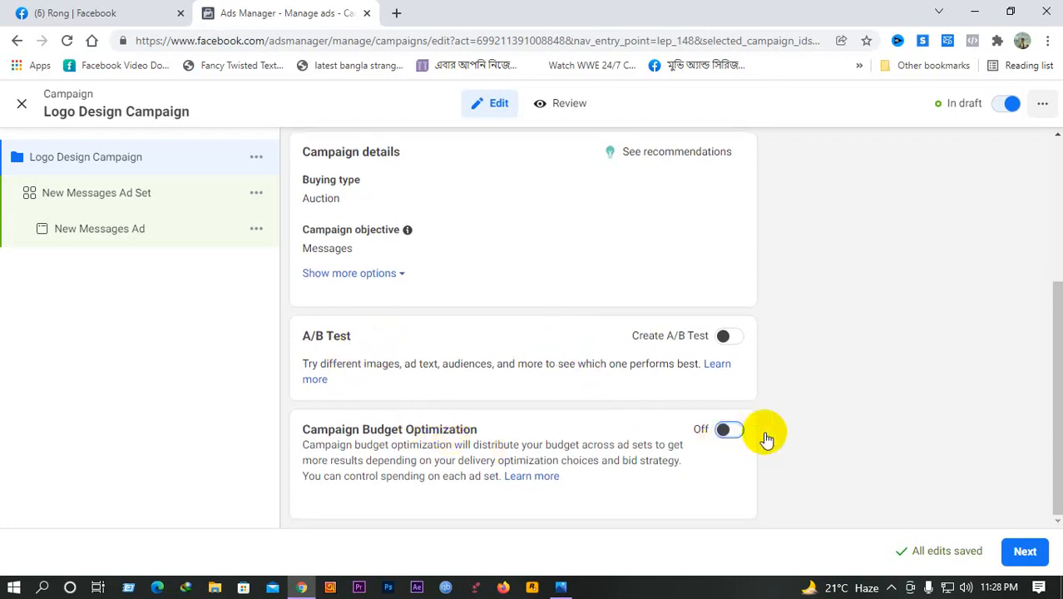
{"action": "scroll", "coordinate": [611, 420], "scroll_direction": "down", "scroll_amount": 2}
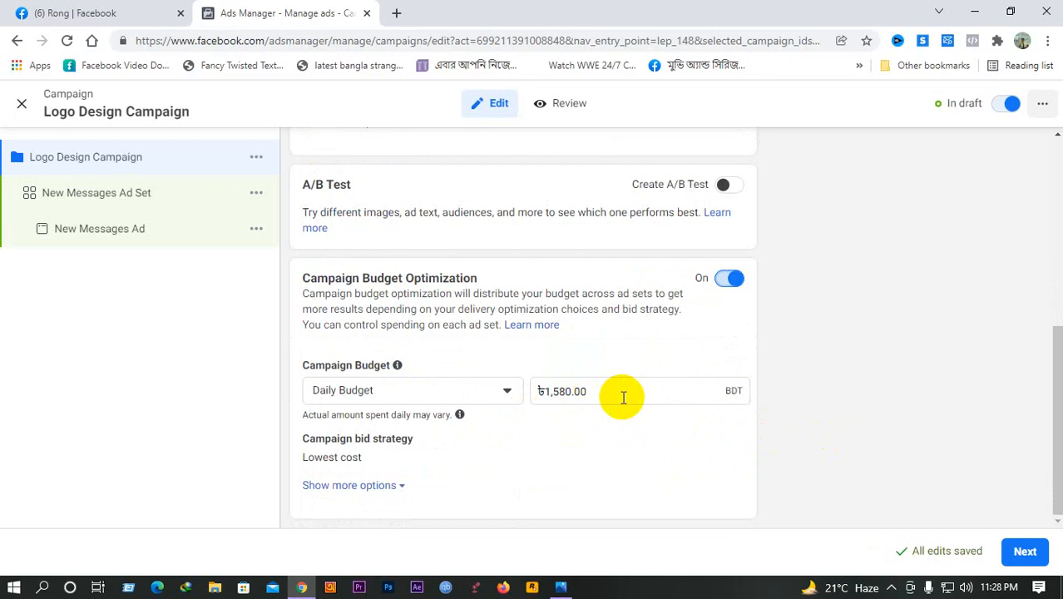
Set the campaign budget to a Lifetime Budget of ৳1,200 and expand the additional budget options
{"action": "left_click", "coordinate": [338, 387]}
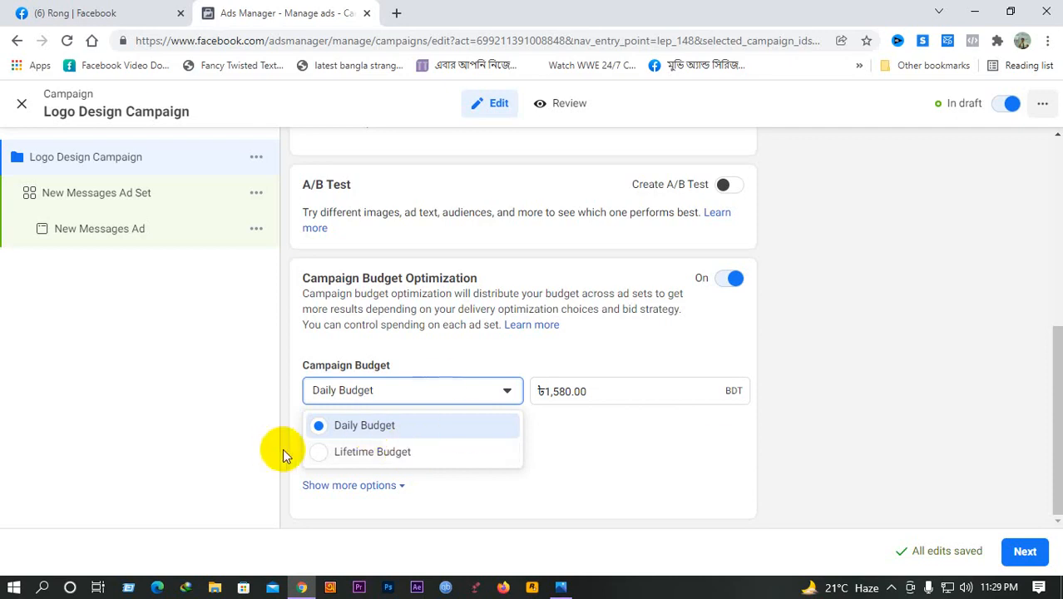
{"action": "left_click", "coordinate": [379, 455]}
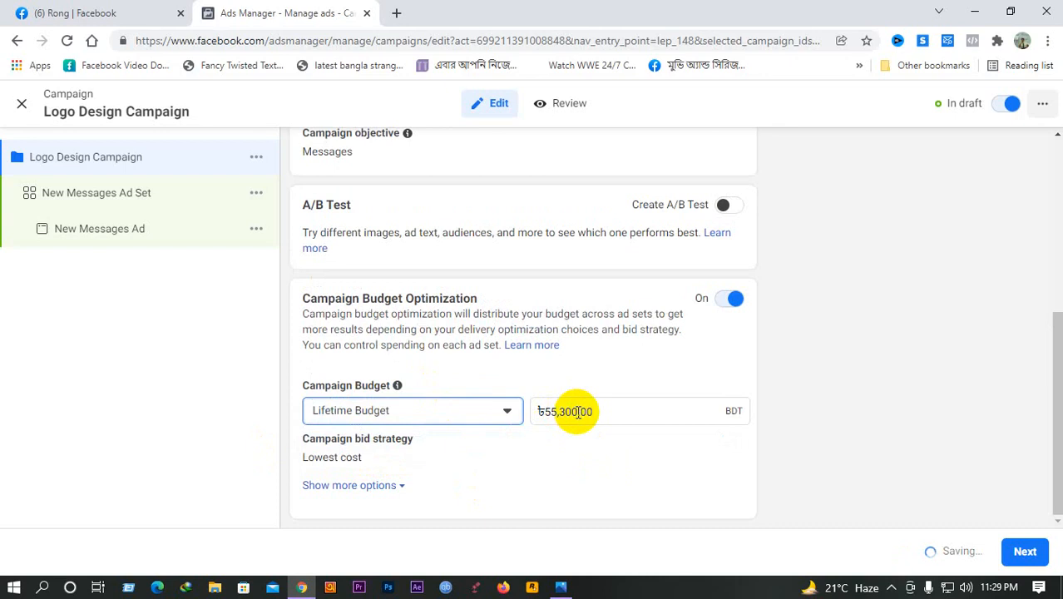
{"action": "left_click_drag", "start_coordinate": [579, 411], "coordinate": [546, 411]}
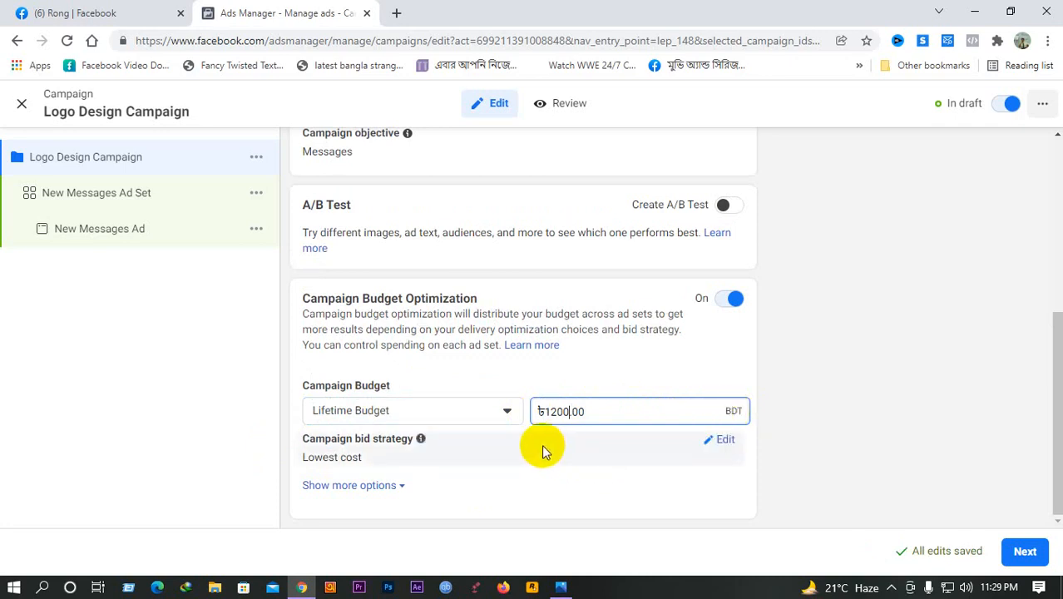
{"action": "left_click", "coordinate": [340, 486]}
{"action": "scroll", "coordinate": [390, 424], "scroll_direction": "down", "scroll_amount": 1}
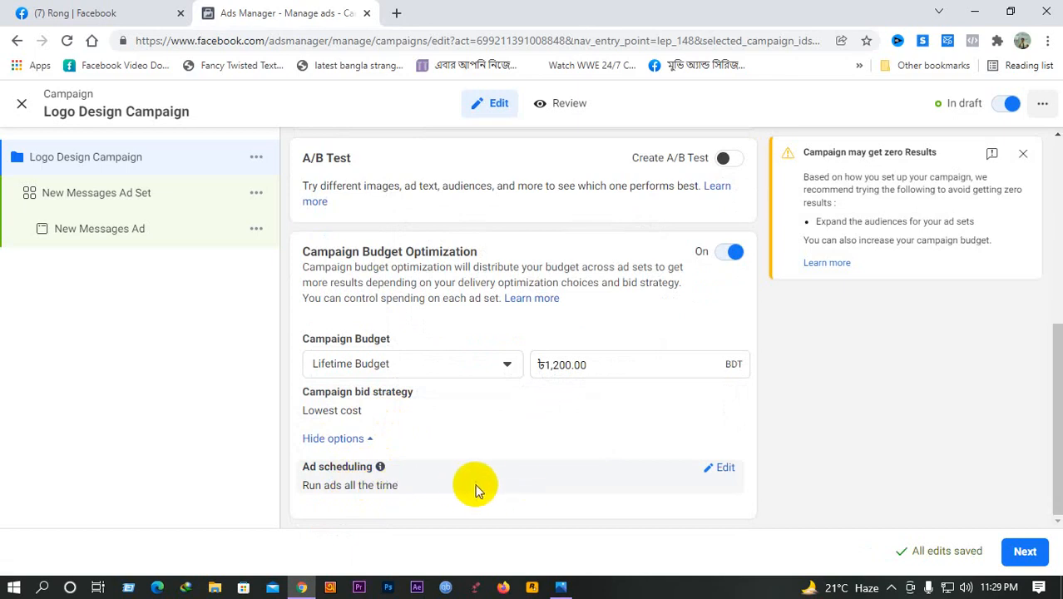
Continue to the ad set settings and rename the ad set "Logo Design Campaign"
{"action": "left_click", "coordinate": [1025, 551]}
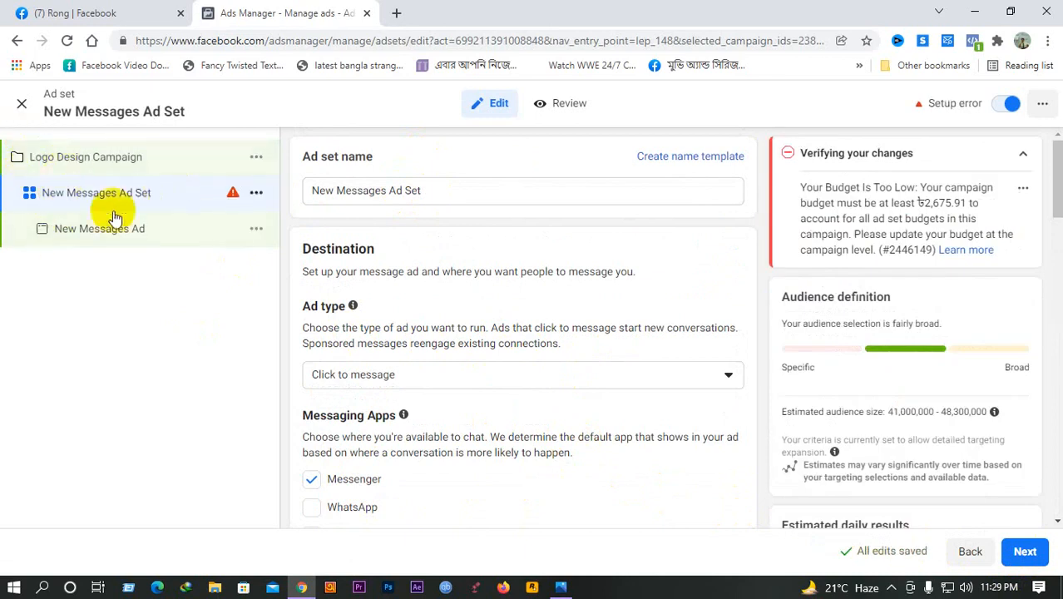
{"action": "left_click_drag", "start_coordinate": [427, 193], "coordinate": [286, 193]}
{"action": "type", "text": "Logo Design Campaign"}
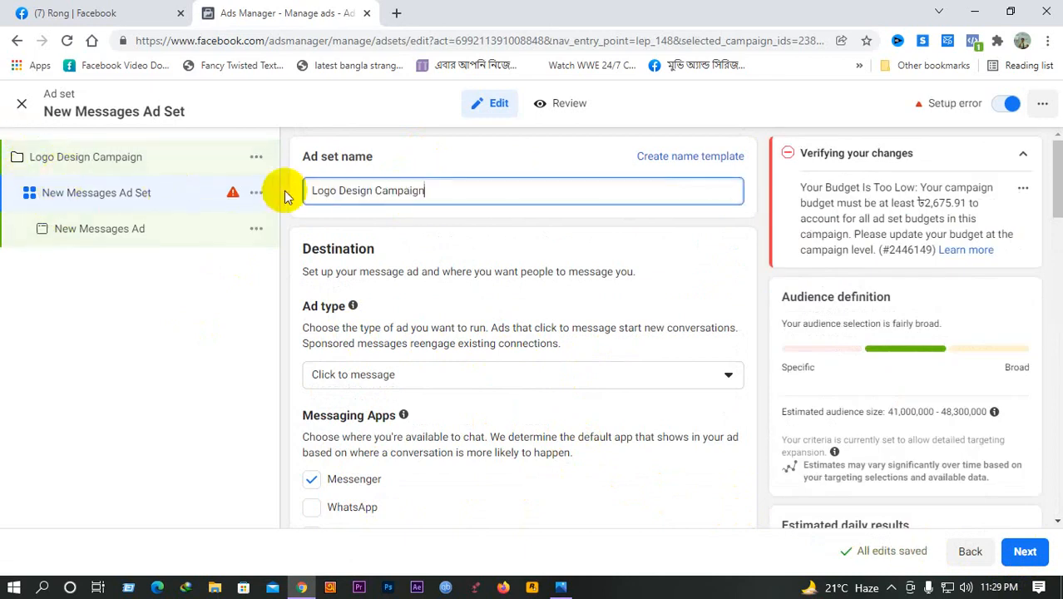
Choose Click to message as the ad type and check the available messaging apps
{"action": "scroll", "coordinate": [419, 275], "scroll_direction": "down", "scroll_amount": 1}
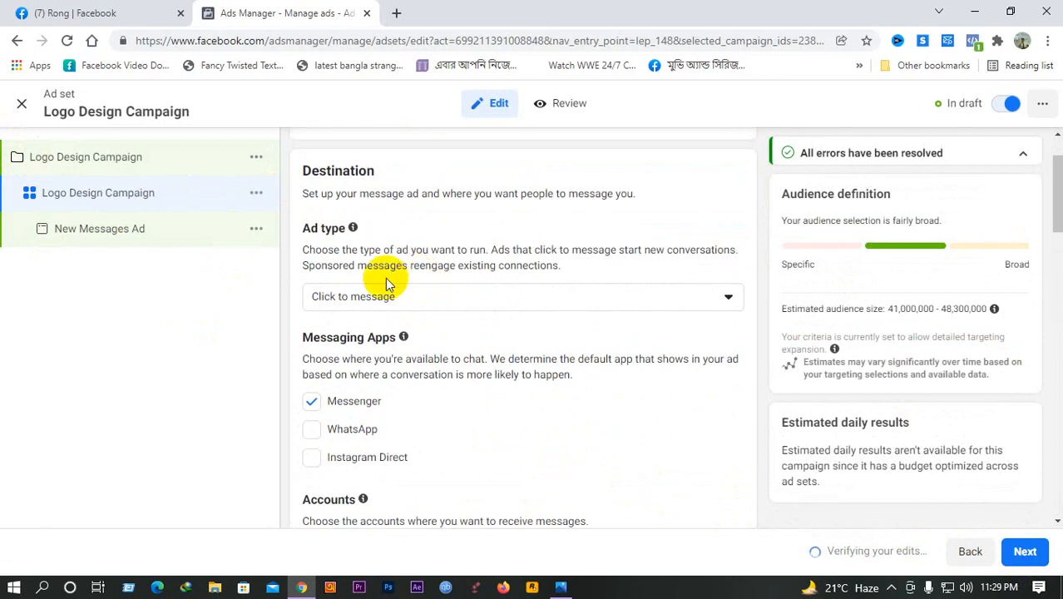
{"action": "left_click", "coordinate": [341, 298]}
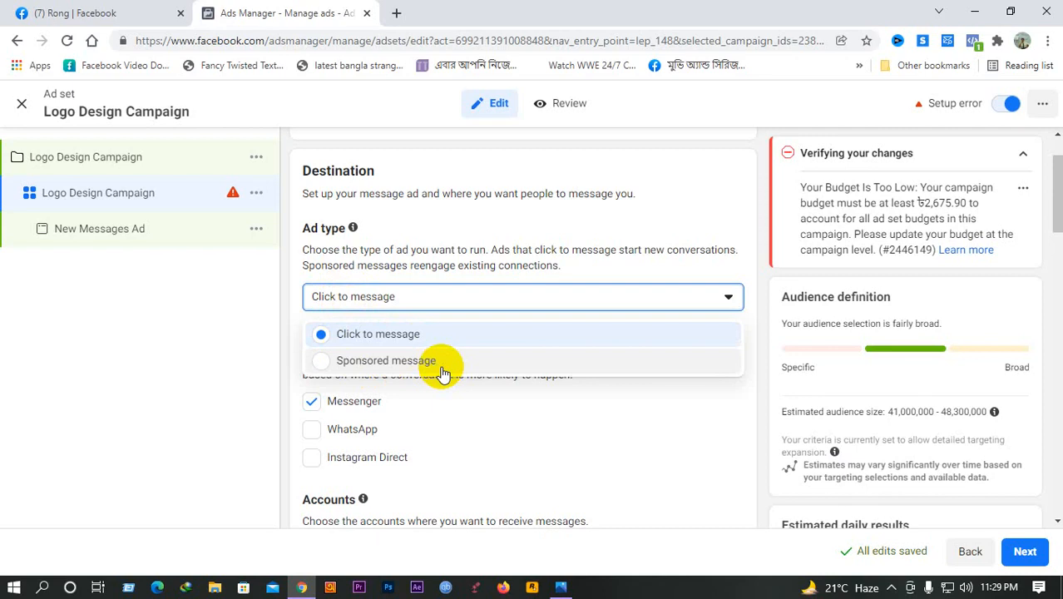
{"action": "left_click", "coordinate": [378, 339]}
{"action": "scroll", "coordinate": [506, 334], "scroll_direction": "down", "scroll_amount": 1}
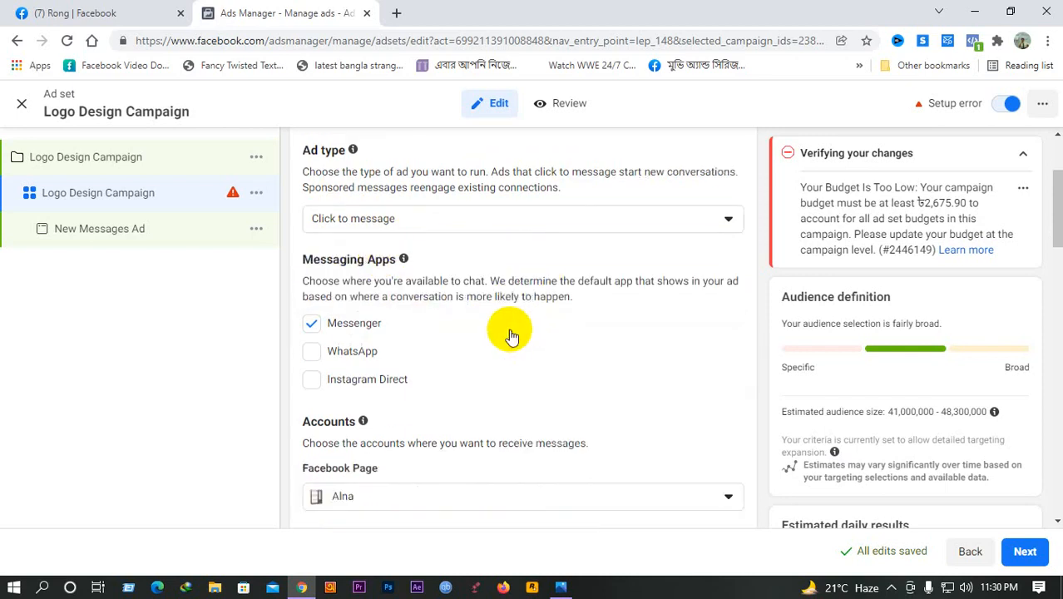
{"action": "left_click_drag", "start_coordinate": [305, 261], "coordinate": [406, 263]}
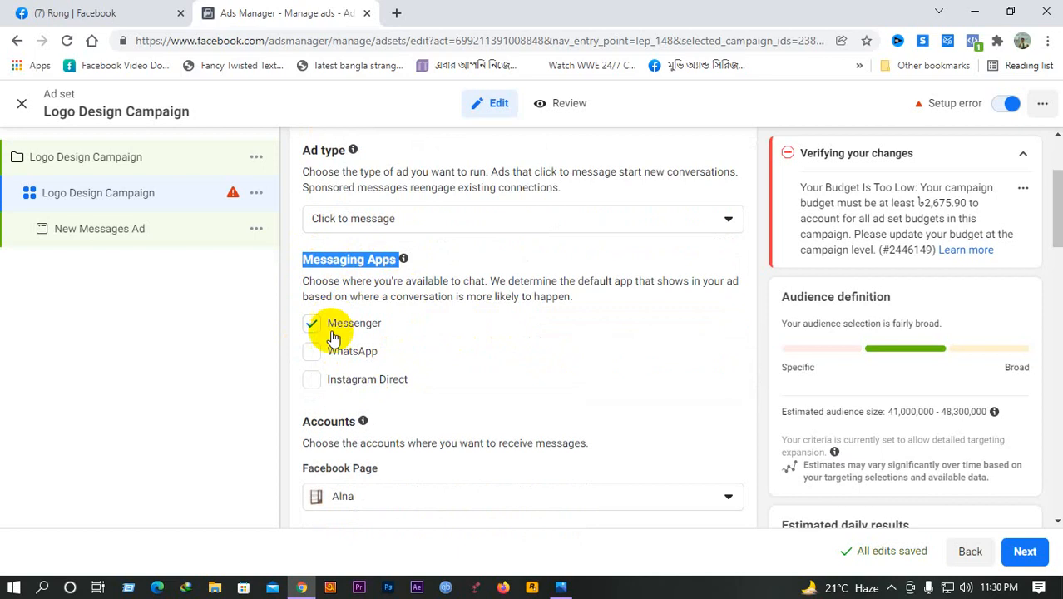
{"action": "left_click", "coordinate": [894, 588]}
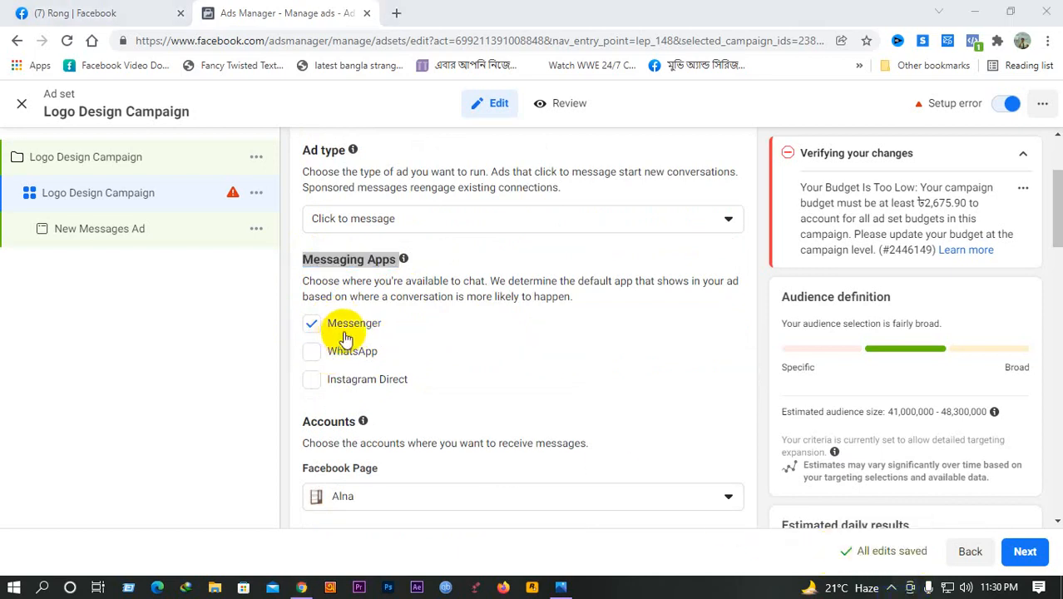
Find the Rong page and select it as the Facebook Page that receives the messages
{"action": "scroll", "coordinate": [354, 344], "scroll_direction": "down", "scroll_amount": 3}
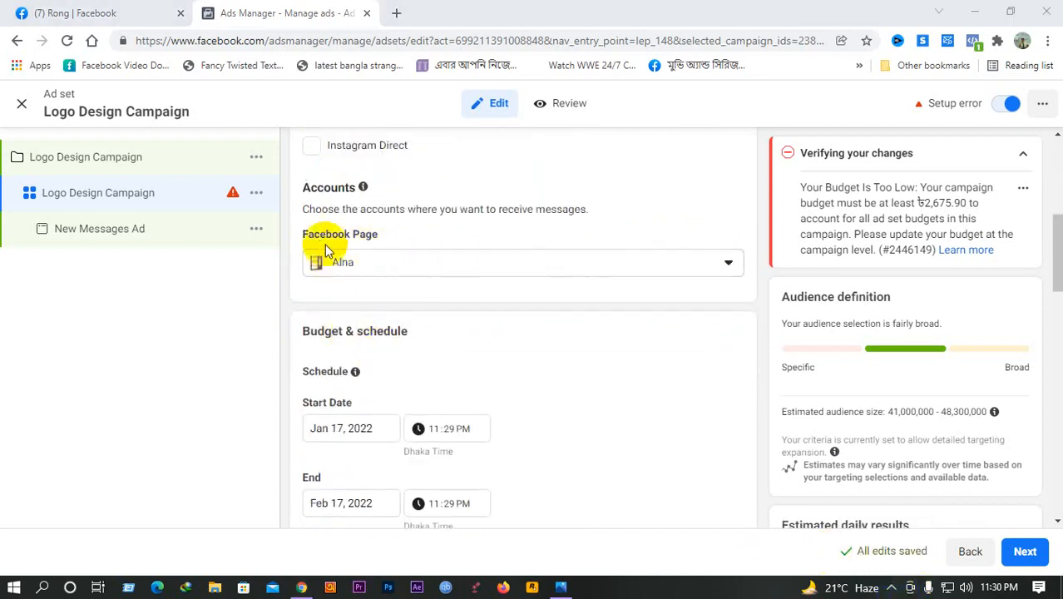
{"action": "left_click", "coordinate": [362, 265]}
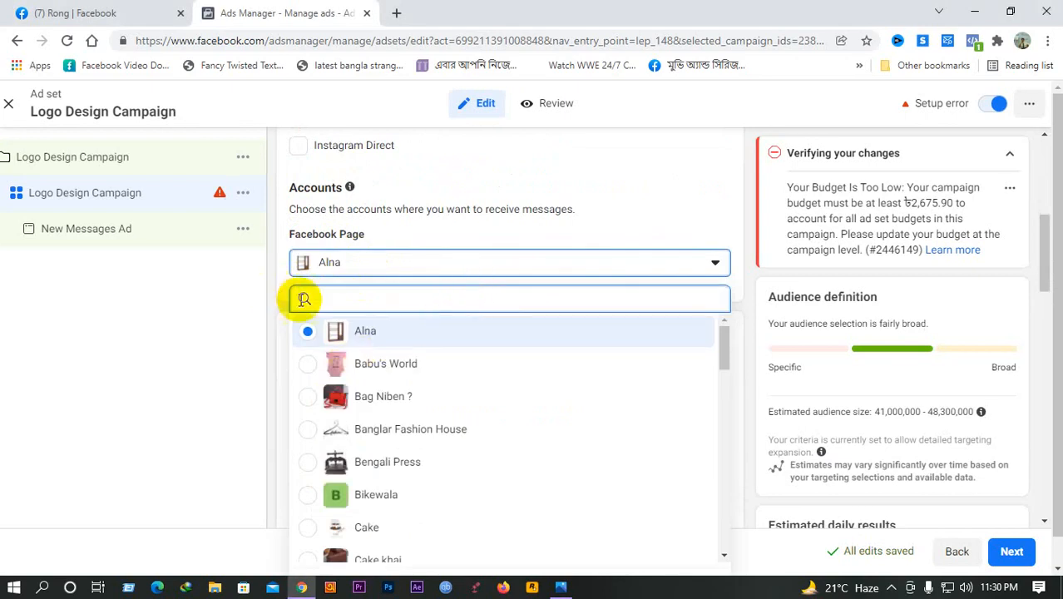
{"action": "left_click", "coordinate": [367, 298]}
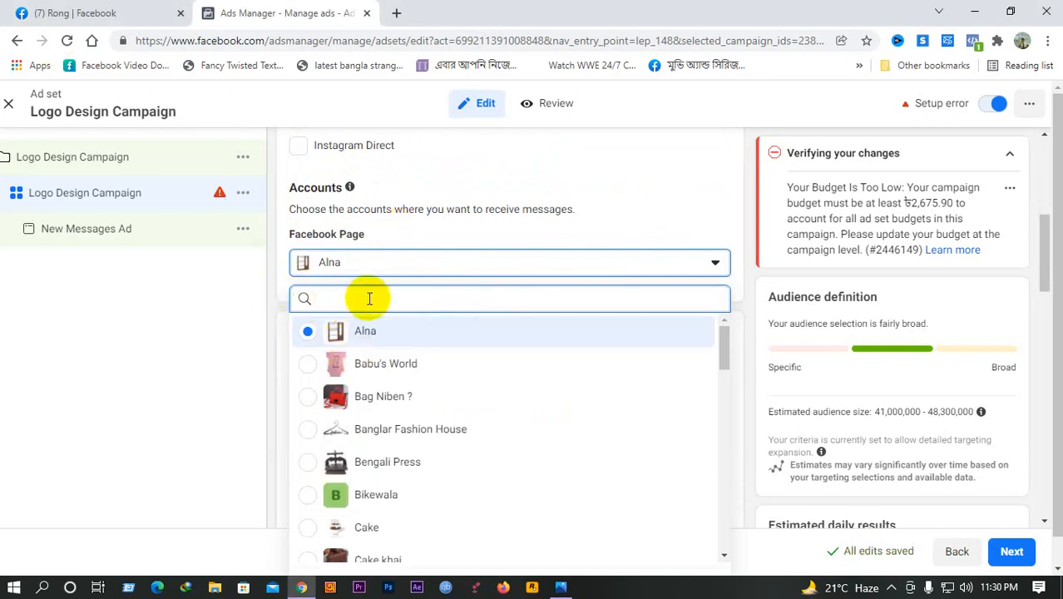
{"action": "type", "text": "Rong"}
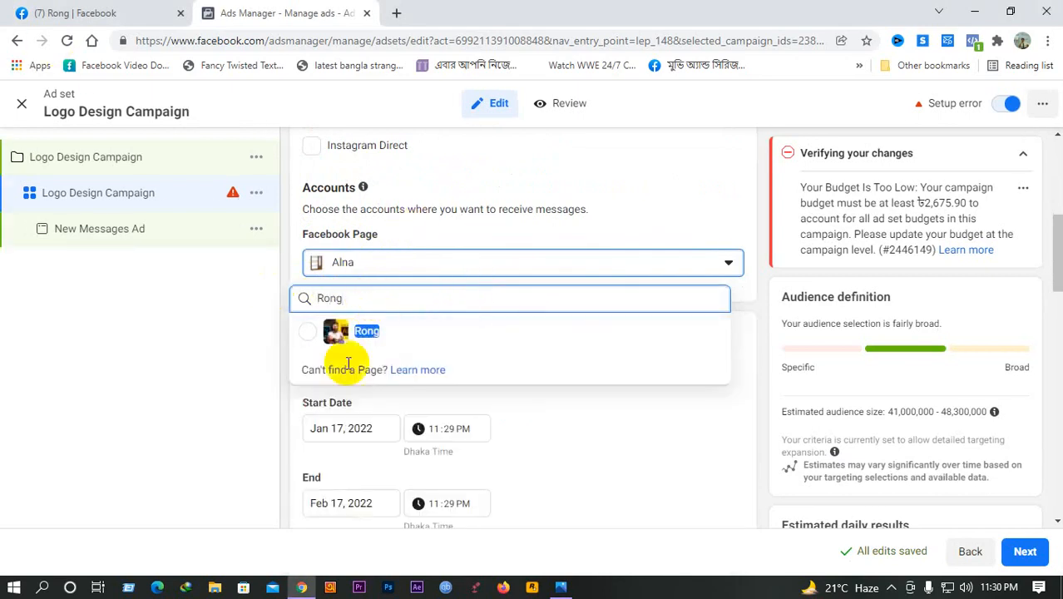
{"action": "left_click", "coordinate": [432, 341]}
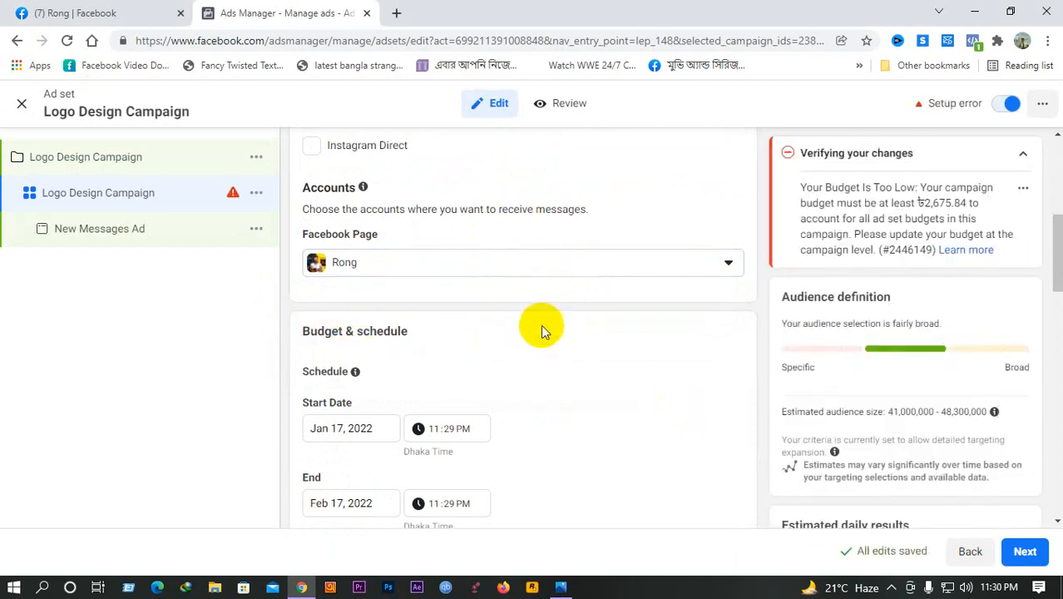
Set the ad set's schedule to start on Jan 18, 2022 at 12:00 AM
{"action": "scroll", "coordinate": [499, 333], "scroll_direction": "down", "scroll_amount": 1}
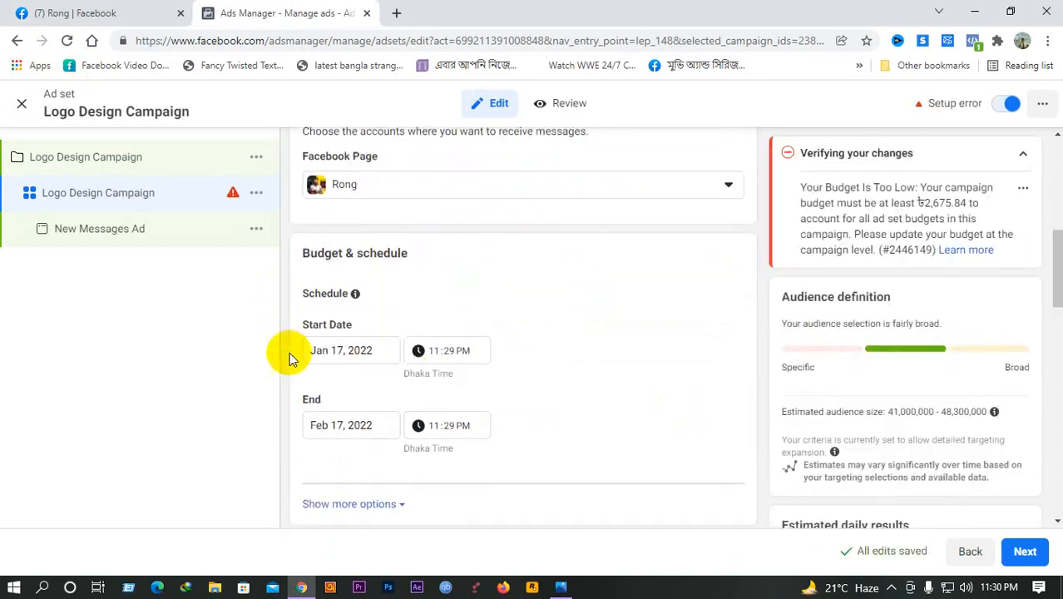
{"action": "left_click", "coordinate": [333, 352]}
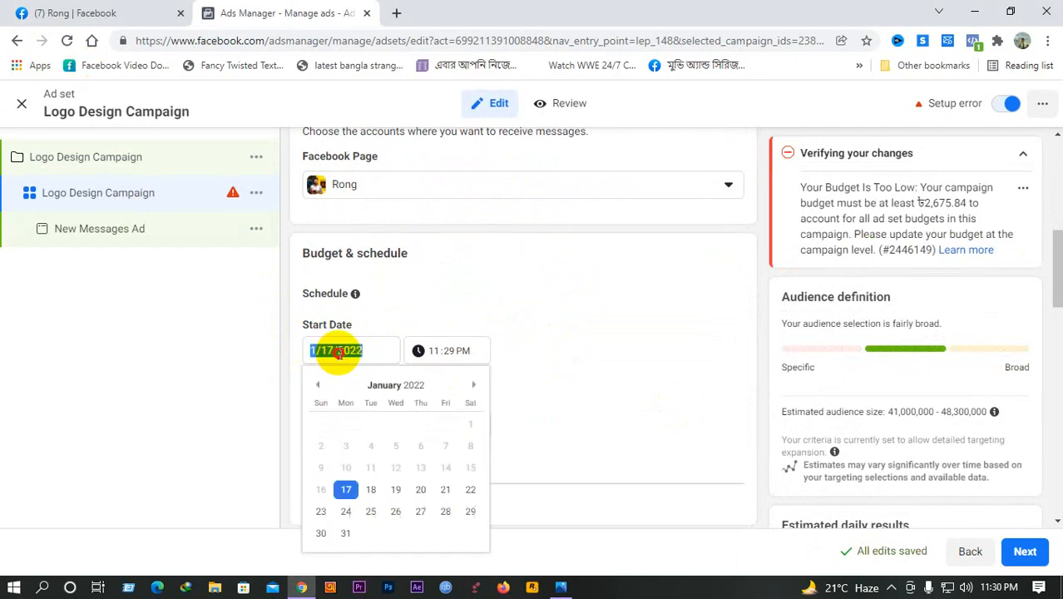
{"action": "left_click", "coordinate": [371, 489]}
{"action": "left_click", "coordinate": [436, 353]}
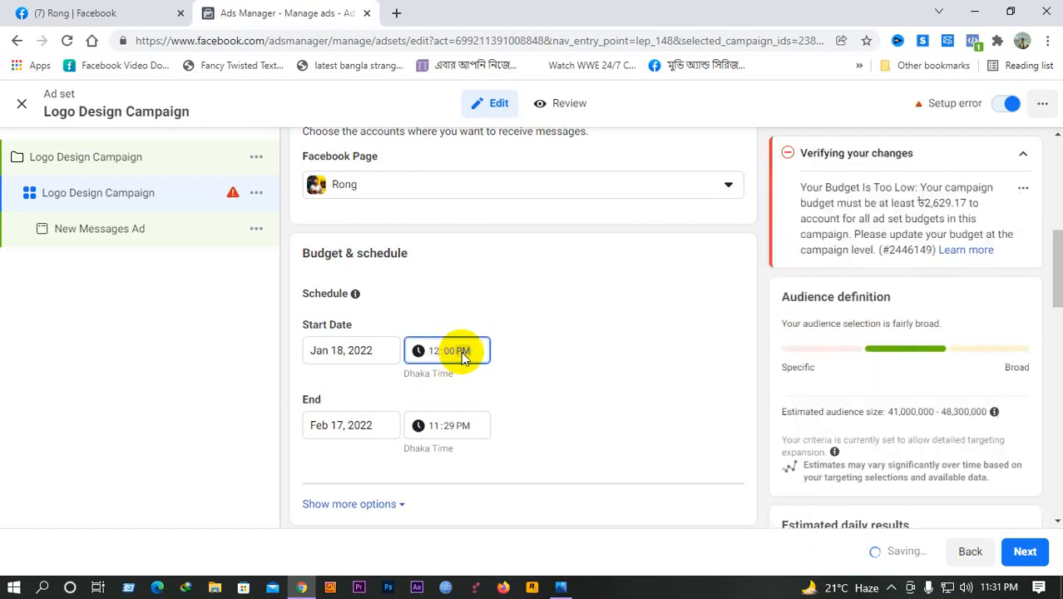
Set the ad set's schedule to end on Jan 25, 2022 at 12:00 AM
{"action": "left_click", "coordinate": [341, 425]}
{"action": "left_click", "coordinate": [315, 243]}
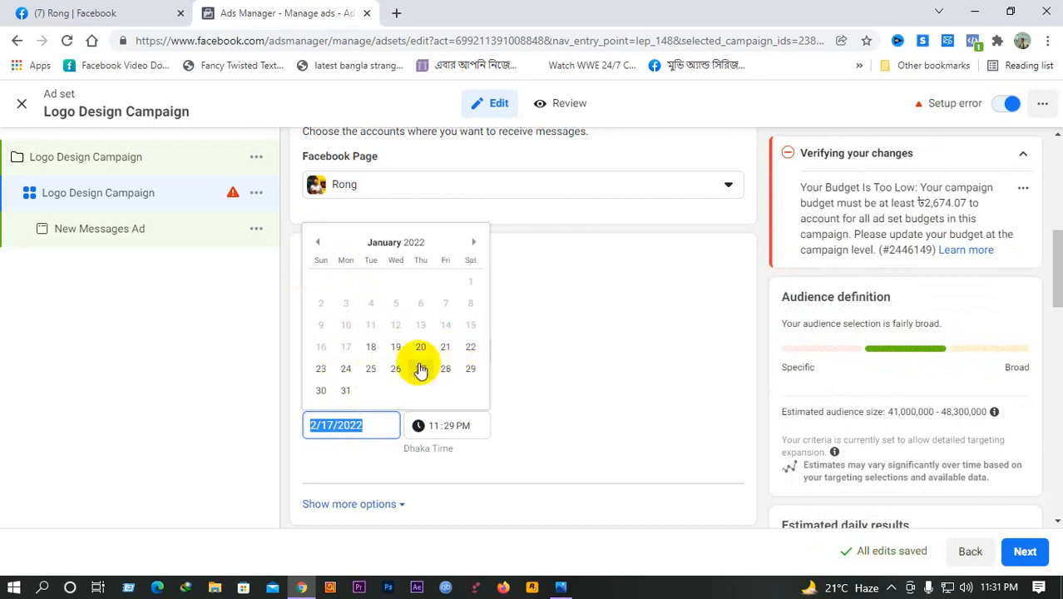
{"action": "left_click", "coordinate": [371, 370]}
{"action": "left_click", "coordinate": [431, 429]}
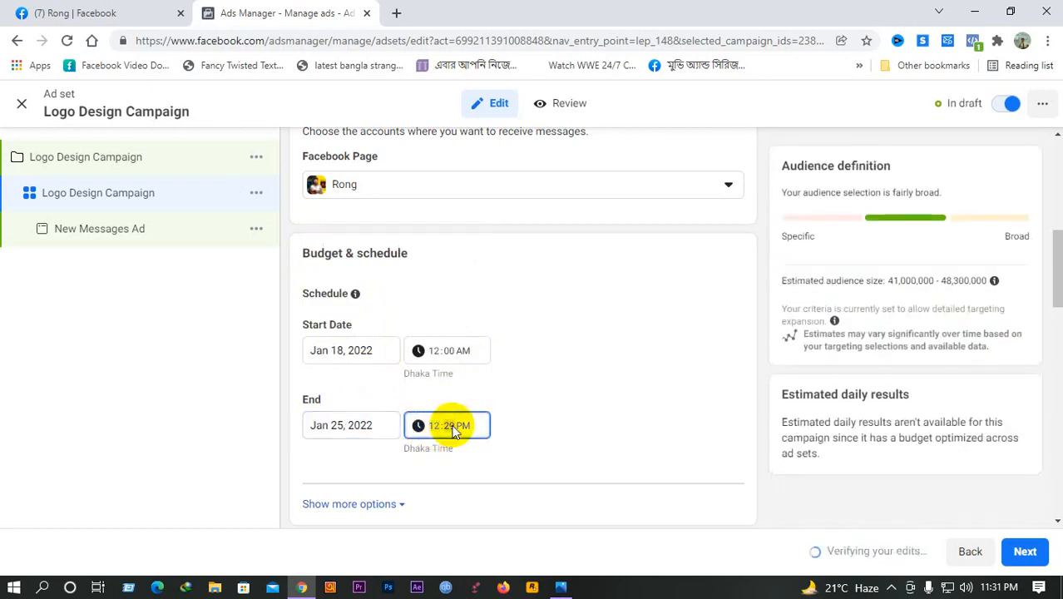
{"action": "left_click", "coordinate": [467, 427]}
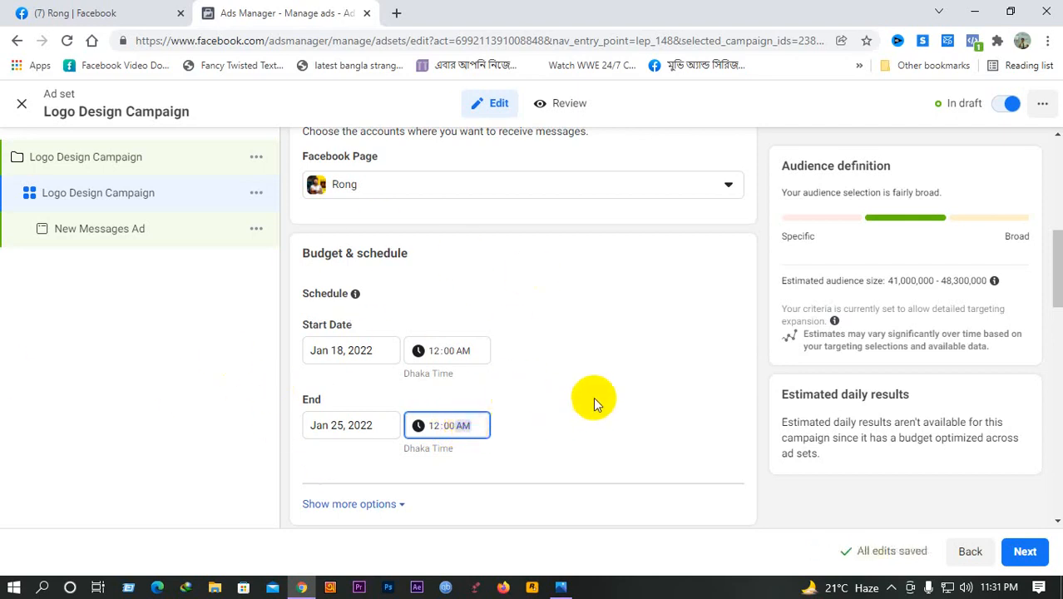
Expand the additional budget and schedule options and check the optional Ad Set Spend Limits setting
{"action": "scroll", "coordinate": [640, 377], "scroll_direction": "down", "scroll_amount": 2}
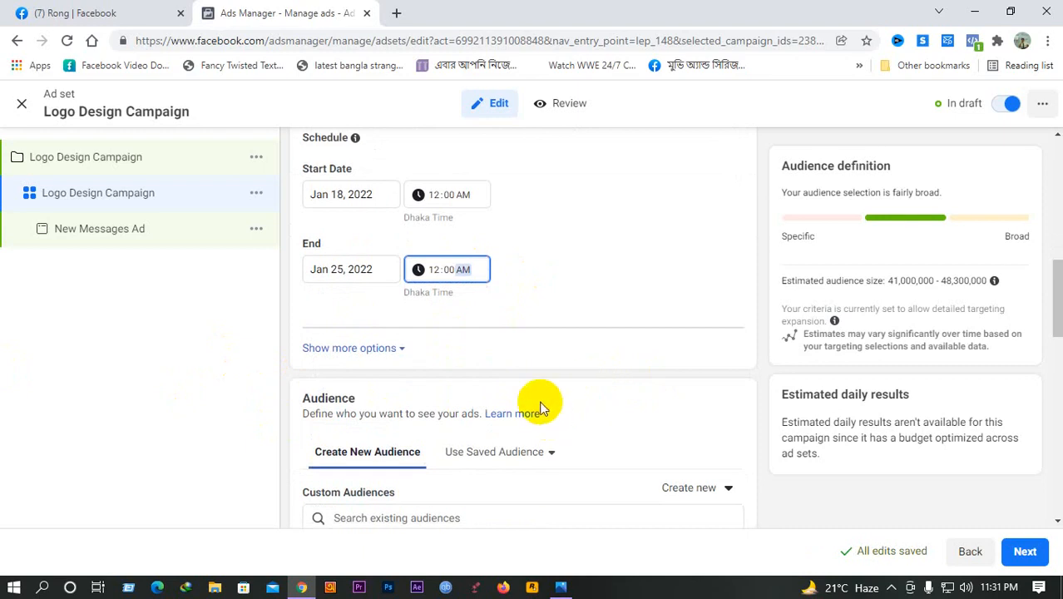
{"action": "left_click", "coordinate": [346, 349]}
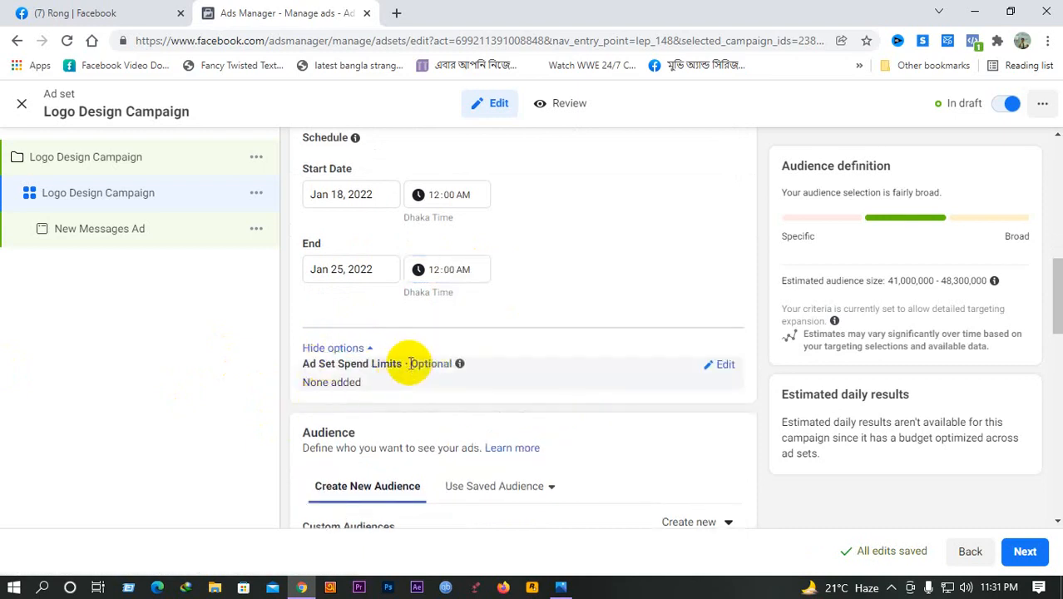
{"action": "left_click_drag", "start_coordinate": [410, 364], "coordinate": [446, 362]}
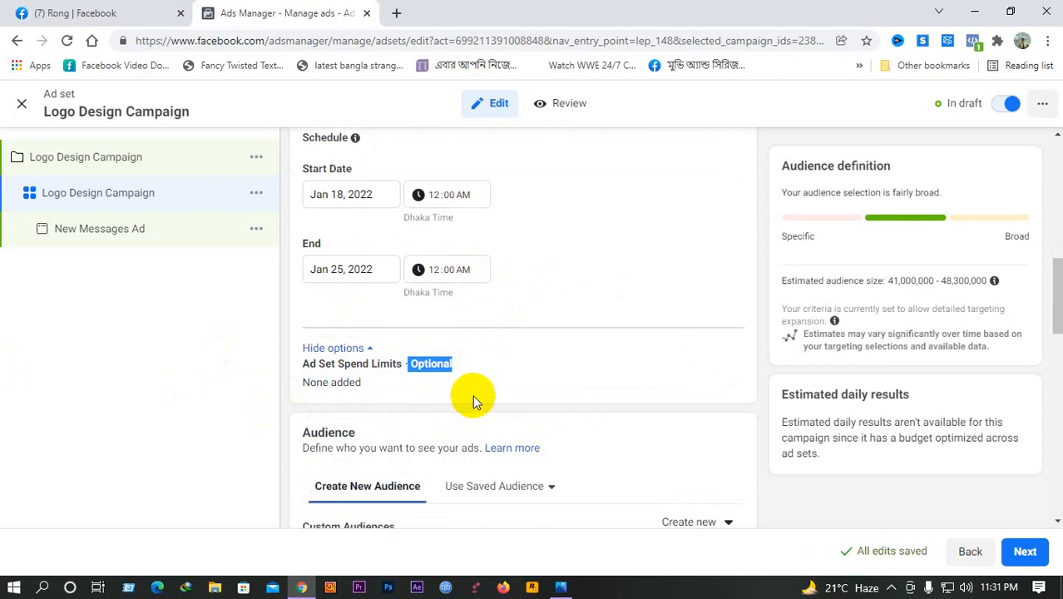
Apply the saved audience "Cake Audience" to the ad set and review its location, age and interests
{"action": "scroll", "coordinate": [474, 397], "scroll_direction": "down", "scroll_amount": 3}
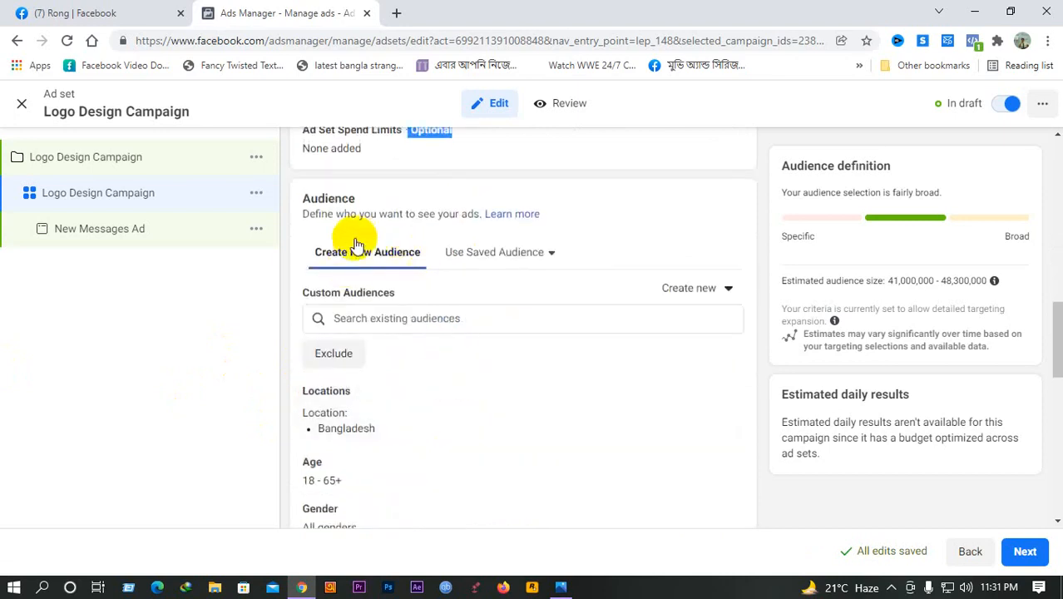
{"action": "mouse_move", "coordinate": [413, 292]}
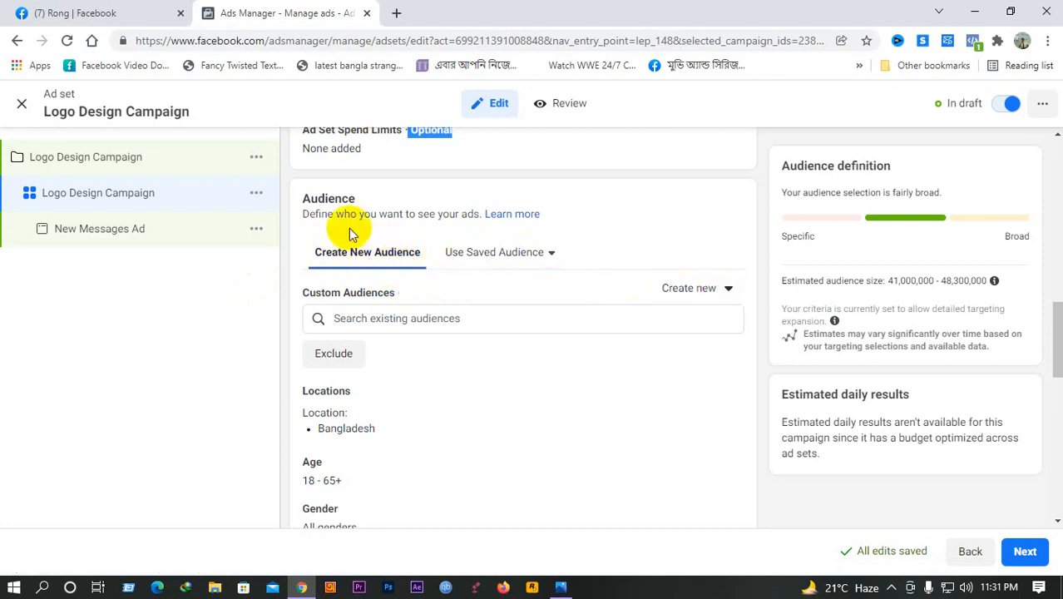
{"action": "left_click", "coordinate": [536, 253]}
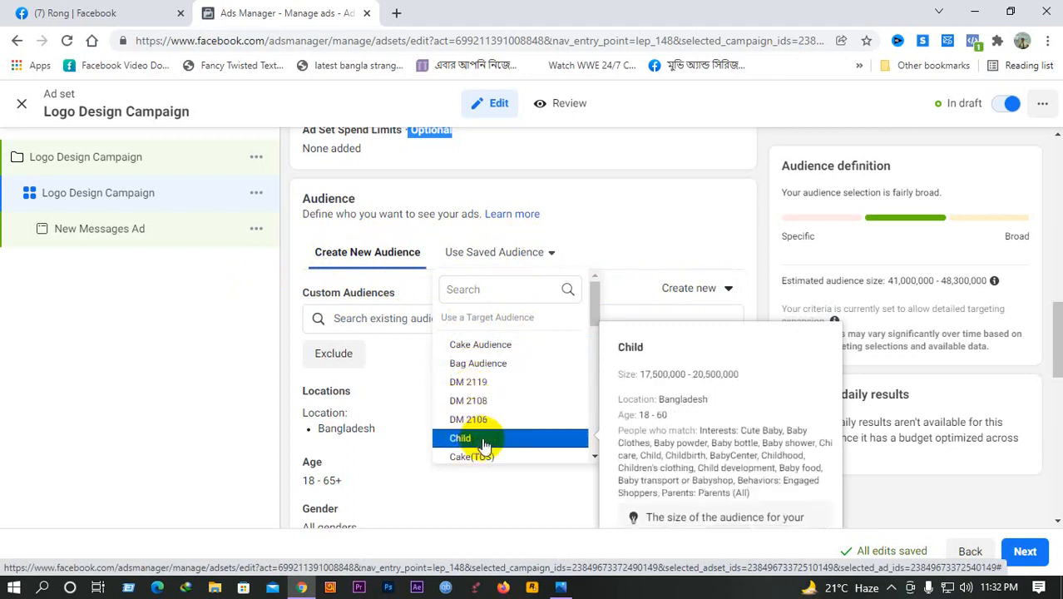
{"action": "left_click", "coordinate": [481, 347]}
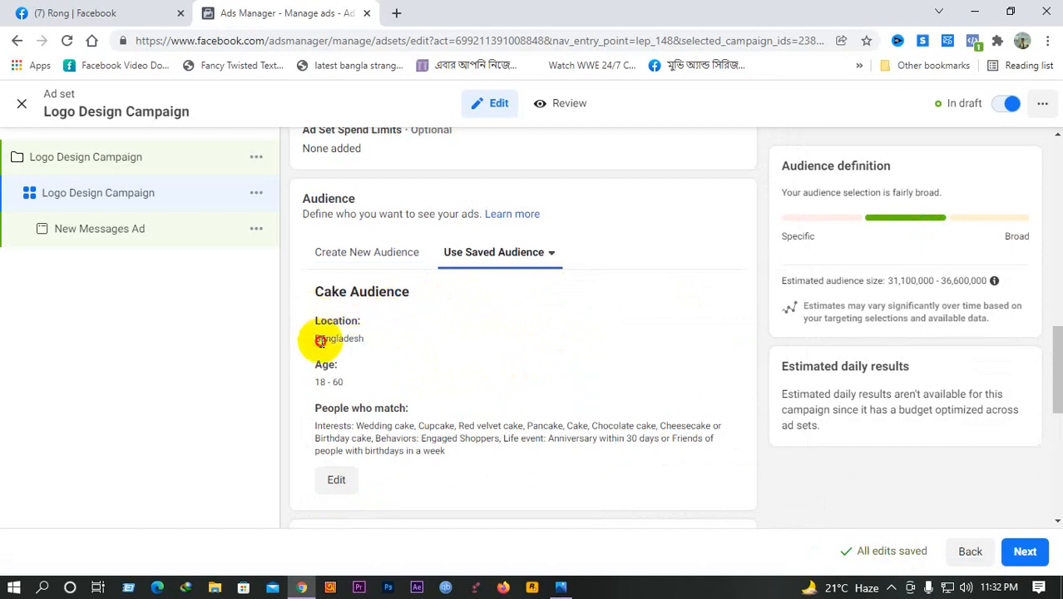
{"action": "left_click_drag", "start_coordinate": [321, 340], "coordinate": [356, 340]}
{"action": "scroll", "coordinate": [466, 359], "scroll_direction": "down", "scroll_amount": 1}
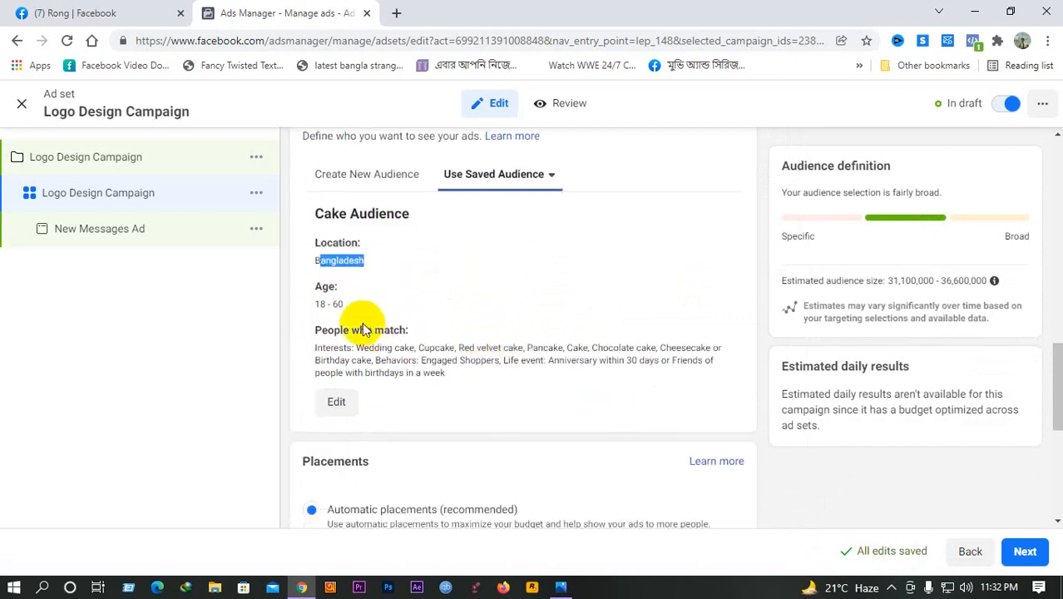
{"action": "left_click_drag", "start_coordinate": [316, 297], "coordinate": [344, 309]}
{"action": "left_click", "coordinate": [436, 318]}
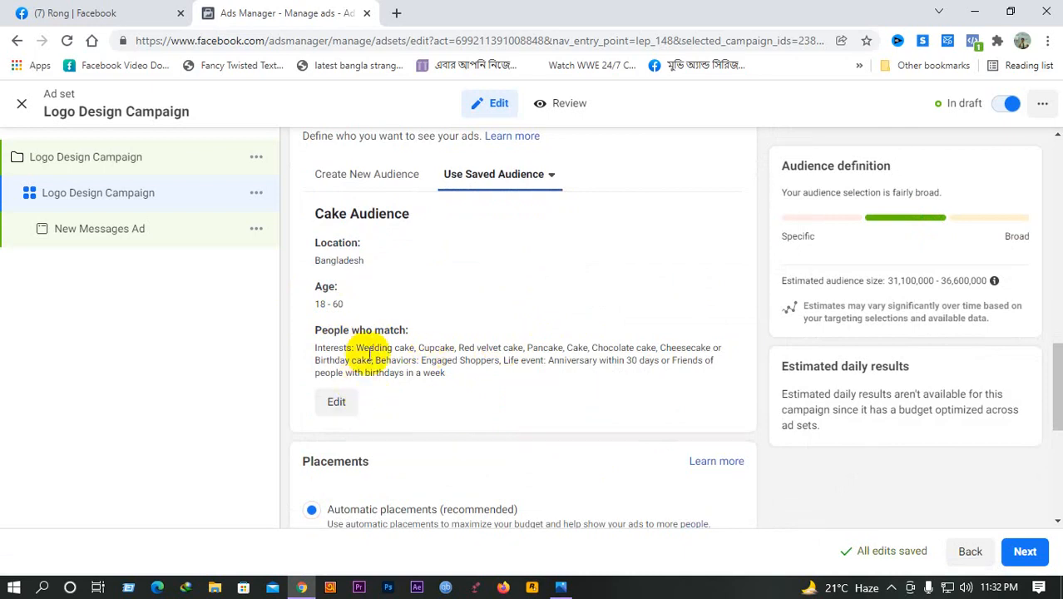
Switch the ad set from automatic to manual placements
{"action": "scroll", "coordinate": [587, 360], "scroll_direction": "down", "scroll_amount": 4}
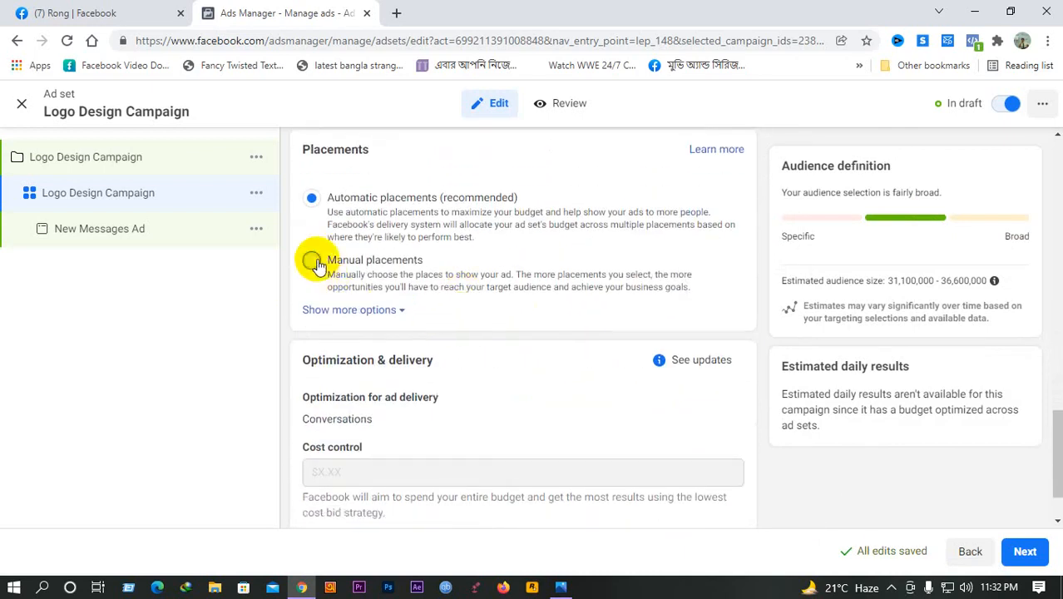
{"action": "left_click", "coordinate": [313, 261]}
{"action": "scroll", "coordinate": [499, 304], "scroll_direction": "down", "scroll_amount": 1}
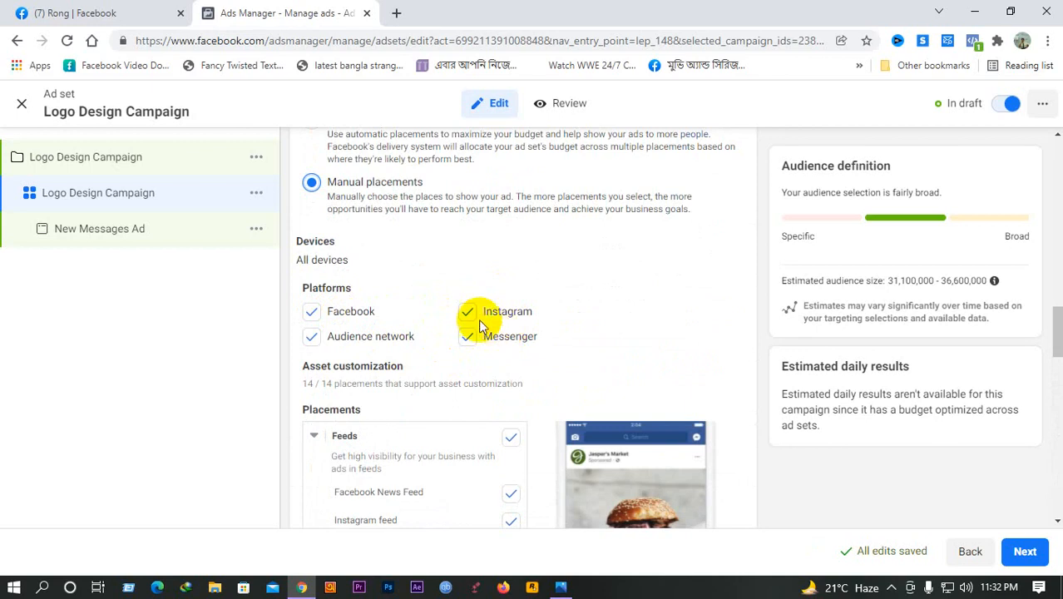
Review the Feeds and the Stories and Reels placements, and deselect the In-stream placement group
{"action": "scroll", "coordinate": [482, 318], "scroll_direction": "down", "scroll_amount": 2}
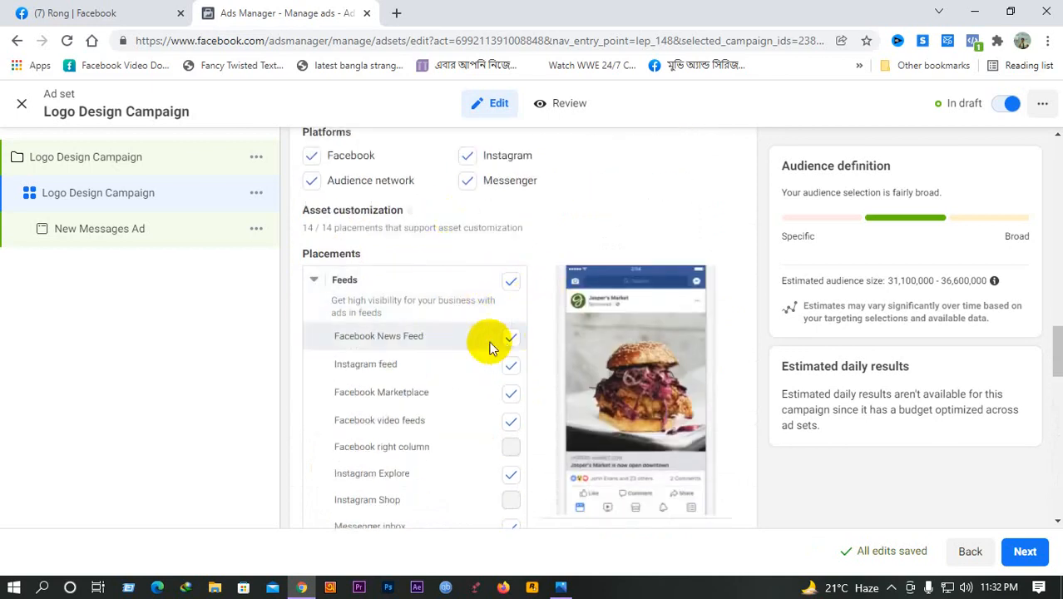
{"action": "scroll", "coordinate": [487, 350], "scroll_direction": "down", "scroll_amount": 1}
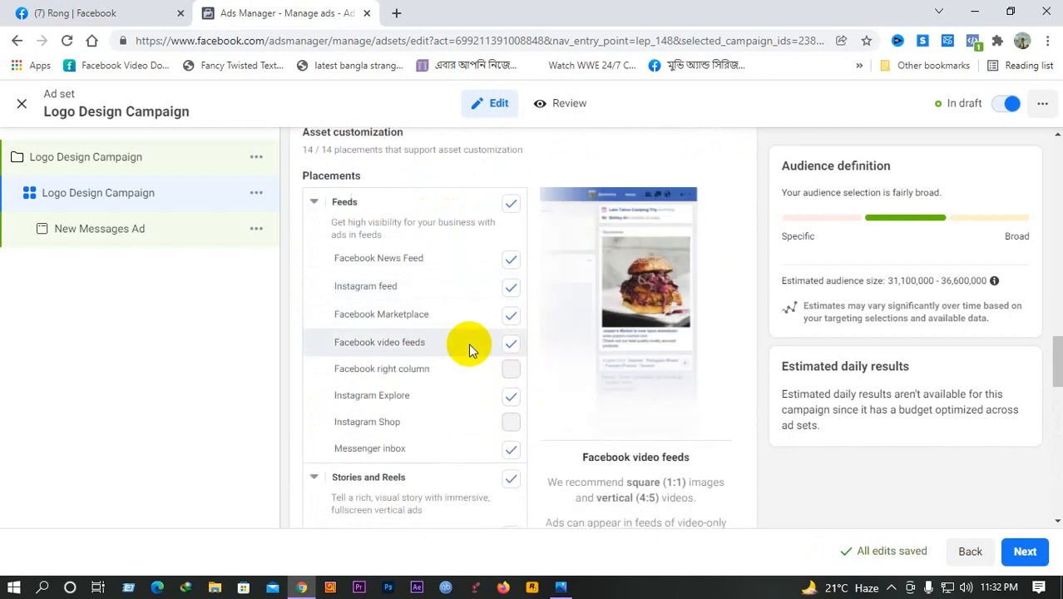
{"action": "scroll", "coordinate": [481, 383], "scroll_direction": "down", "scroll_amount": 1}
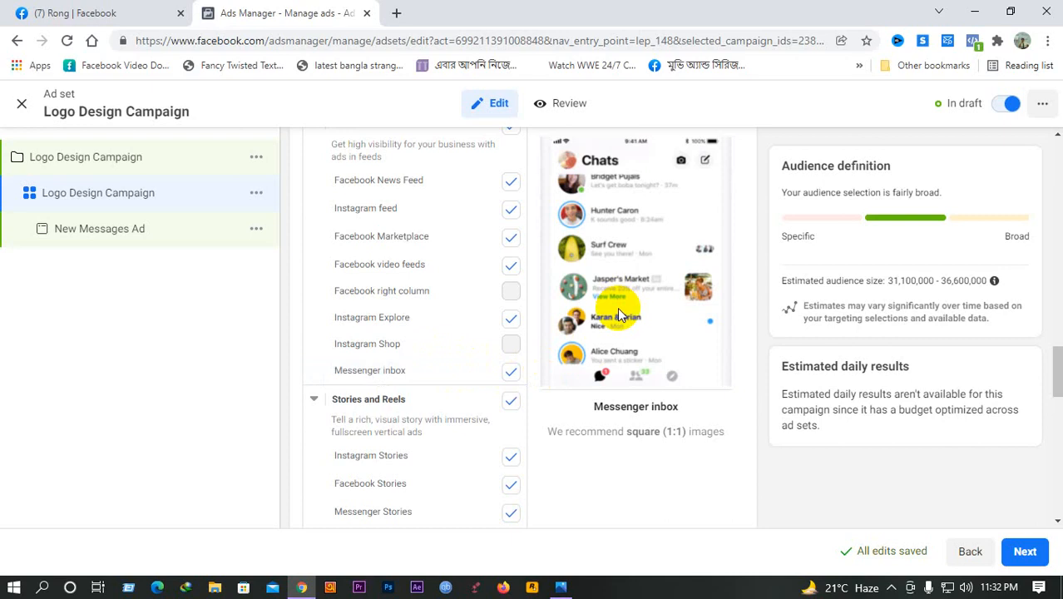
{"action": "scroll", "coordinate": [619, 312], "scroll_direction": "up", "scroll_amount": 1}
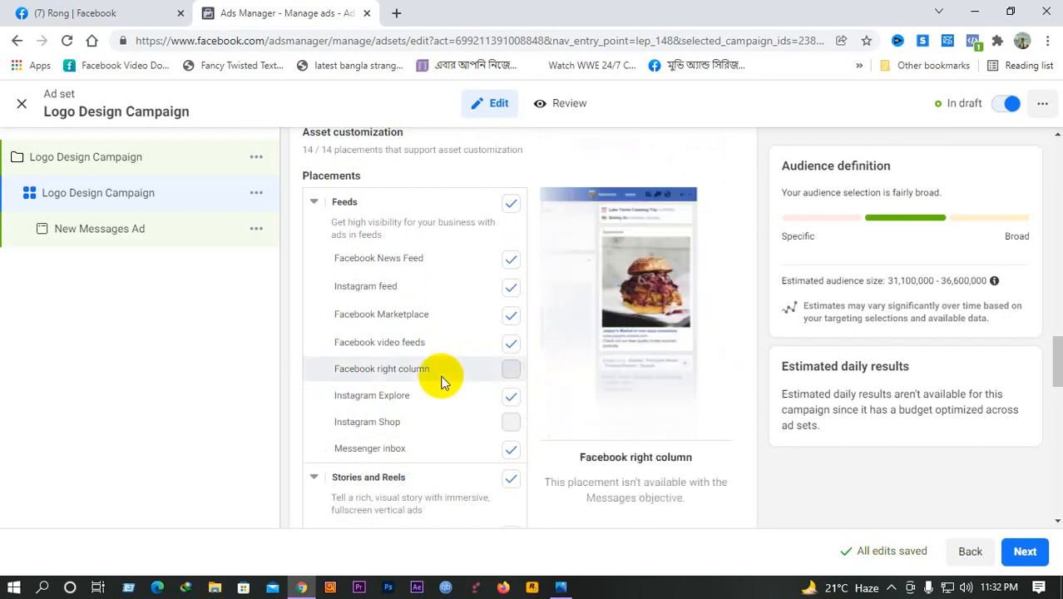
{"action": "scroll", "coordinate": [445, 366], "scroll_direction": "down", "scroll_amount": 2}
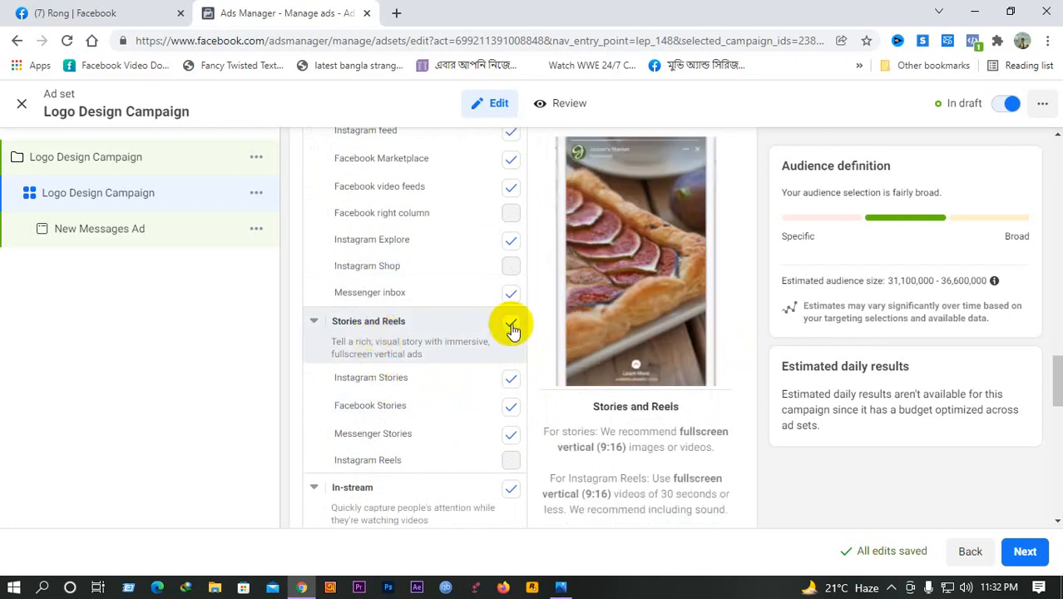
{"action": "scroll", "coordinate": [512, 390], "scroll_direction": "down", "scroll_amount": 1}
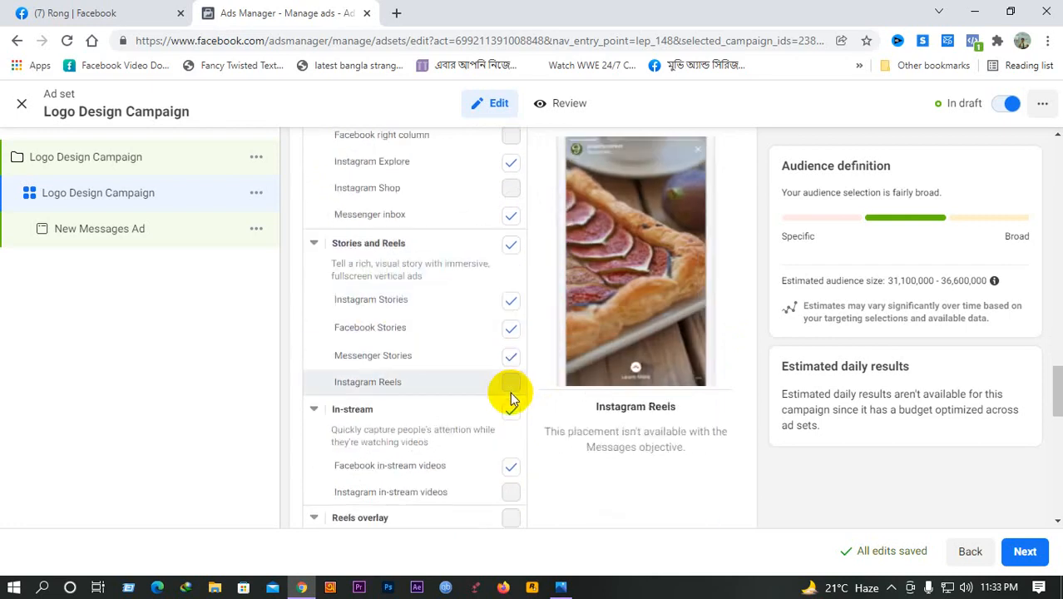
{"action": "left_click", "coordinate": [511, 412]}
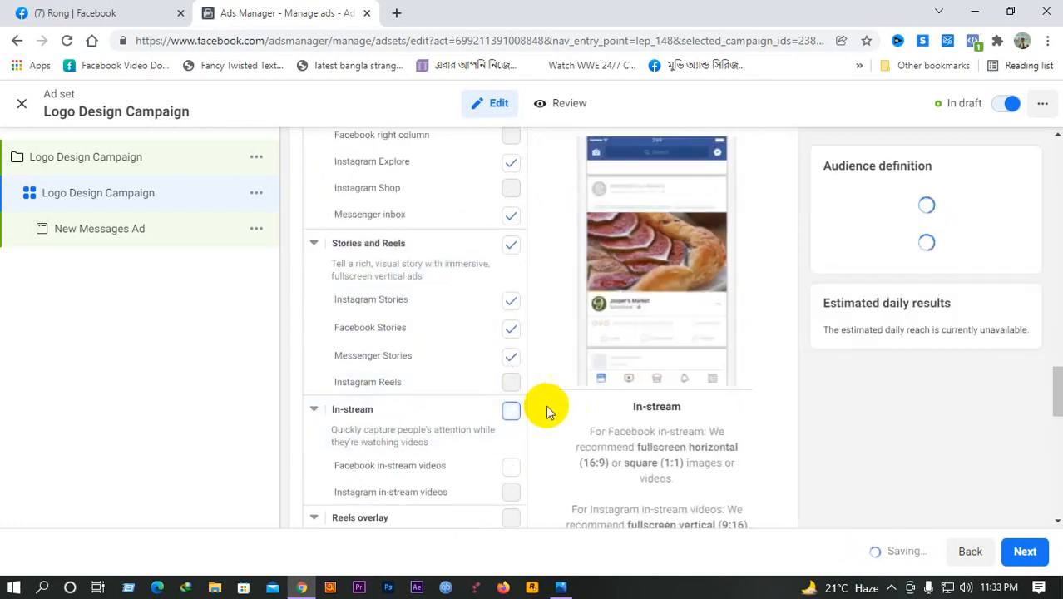
Examine the remaining manual placements, including Reels overlay, Search, Messages, In-article, and Apps and sites
{"action": "scroll", "coordinate": [415, 380], "scroll_direction": "down", "scroll_amount": 2}
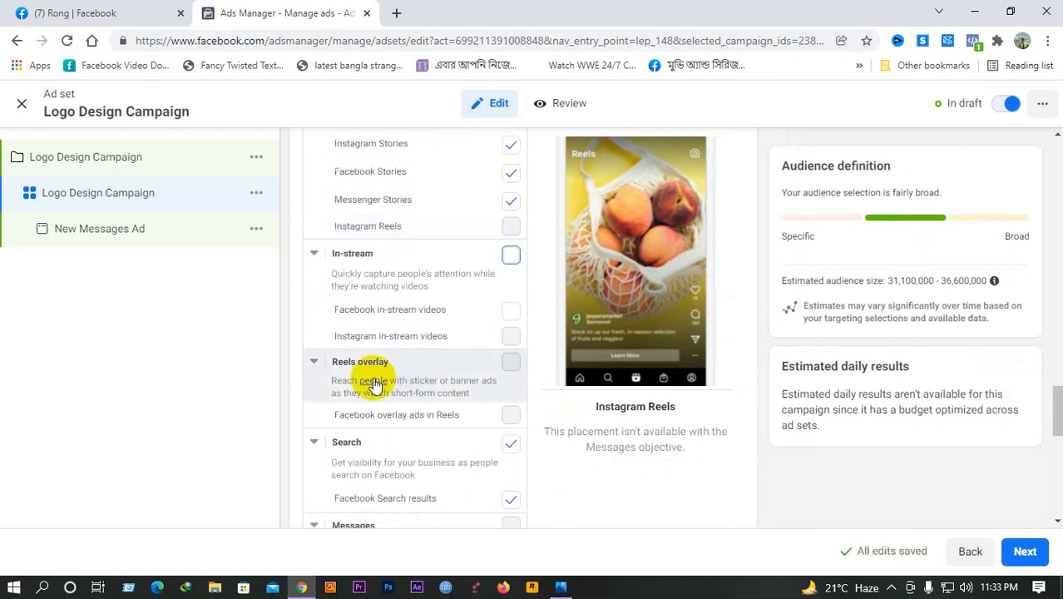
{"action": "scroll", "coordinate": [375, 385], "scroll_direction": "down", "scroll_amount": 1}
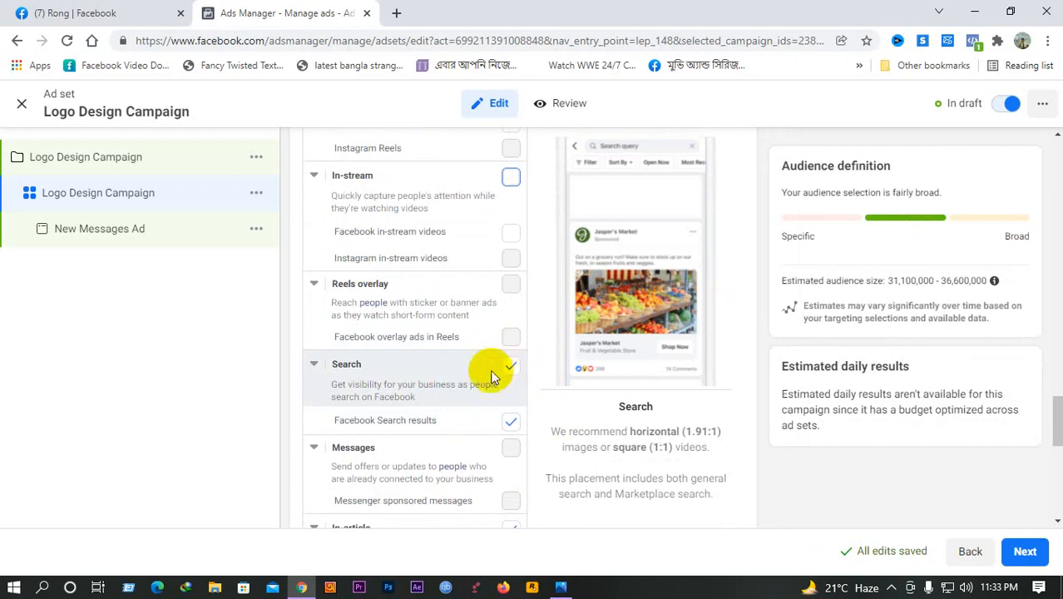
{"action": "scroll", "coordinate": [466, 379], "scroll_direction": "down", "scroll_amount": 3}
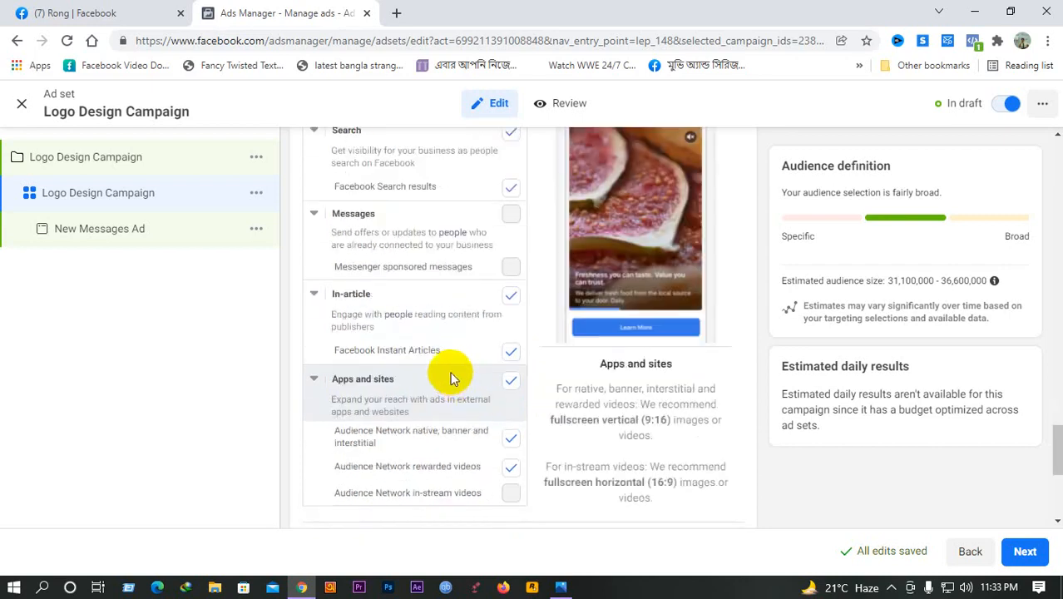
{"action": "scroll", "coordinate": [450, 379], "scroll_direction": "down", "scroll_amount": 5}
{"action": "scroll", "coordinate": [406, 350], "scroll_direction": "up", "scroll_amount": 5}
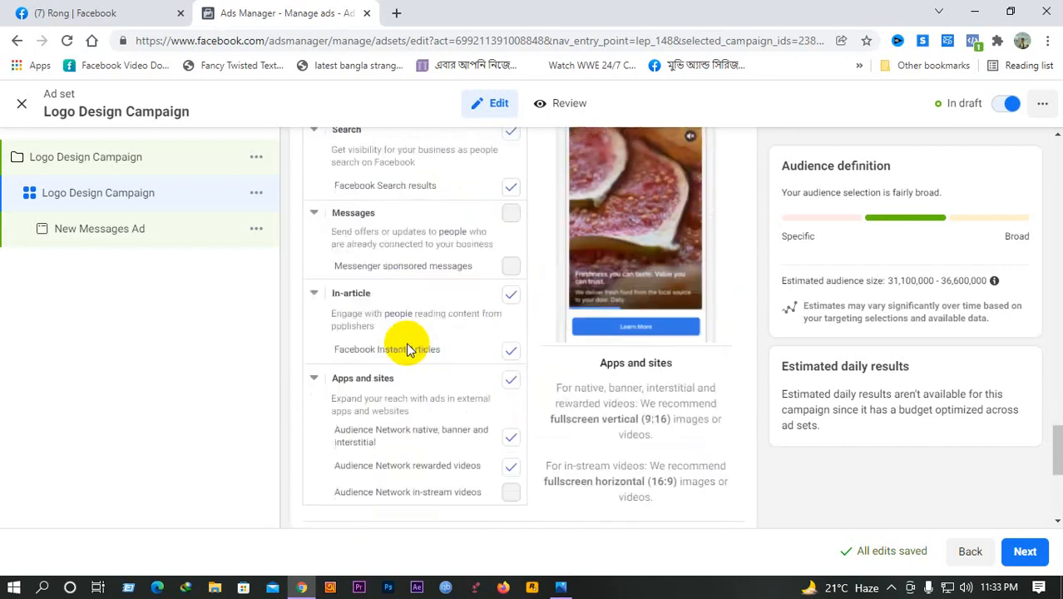
{"action": "scroll", "coordinate": [440, 278], "scroll_direction": "up", "scroll_amount": 8}
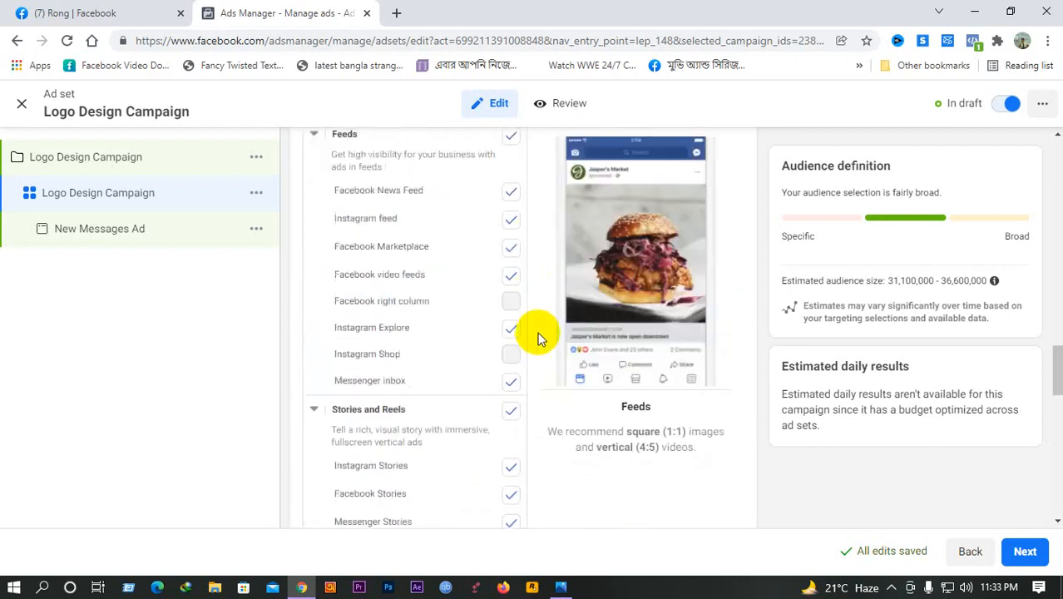
{"action": "scroll", "coordinate": [538, 337], "scroll_direction": "down", "scroll_amount": 4}
Proceed to the ad level and rename the ad as Logo Design Campaign
{"action": "left_click", "coordinate": [1023, 551]}
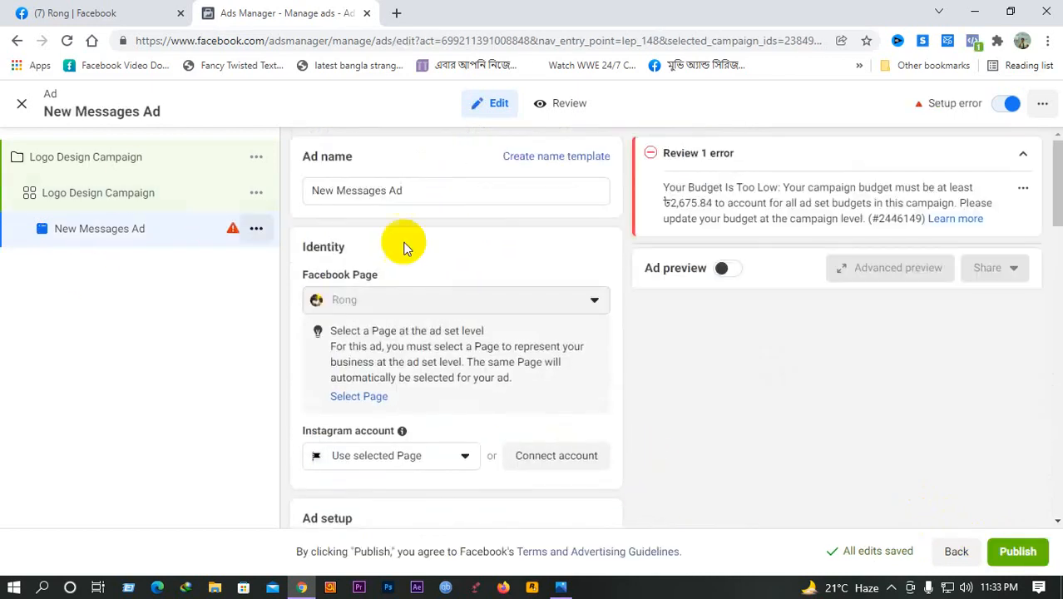
{"action": "left_click_drag", "start_coordinate": [420, 189], "coordinate": [254, 192]}
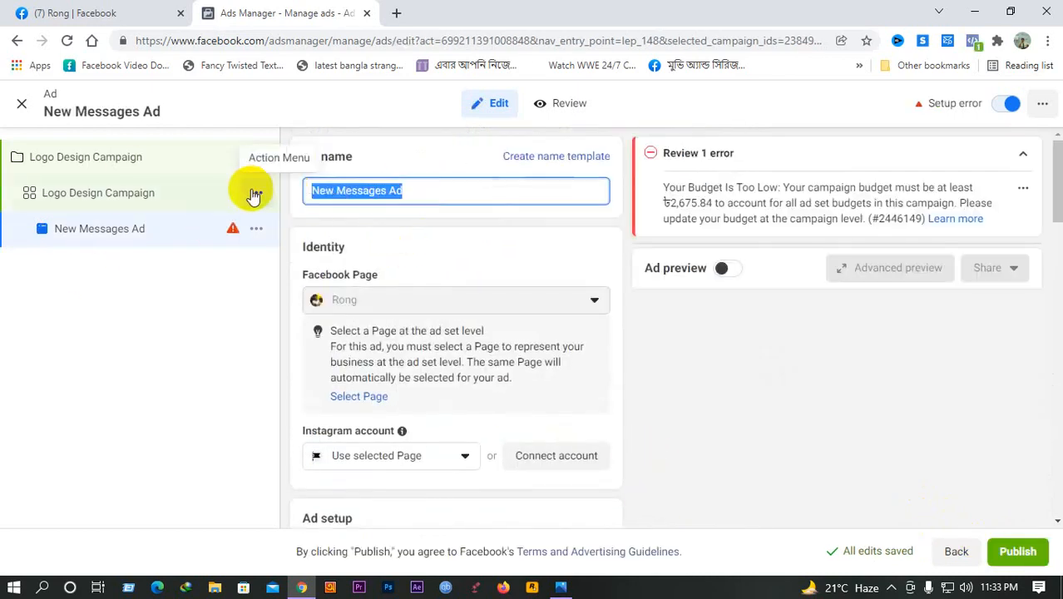
{"action": "type", "text": "Logo Design Campaign"}
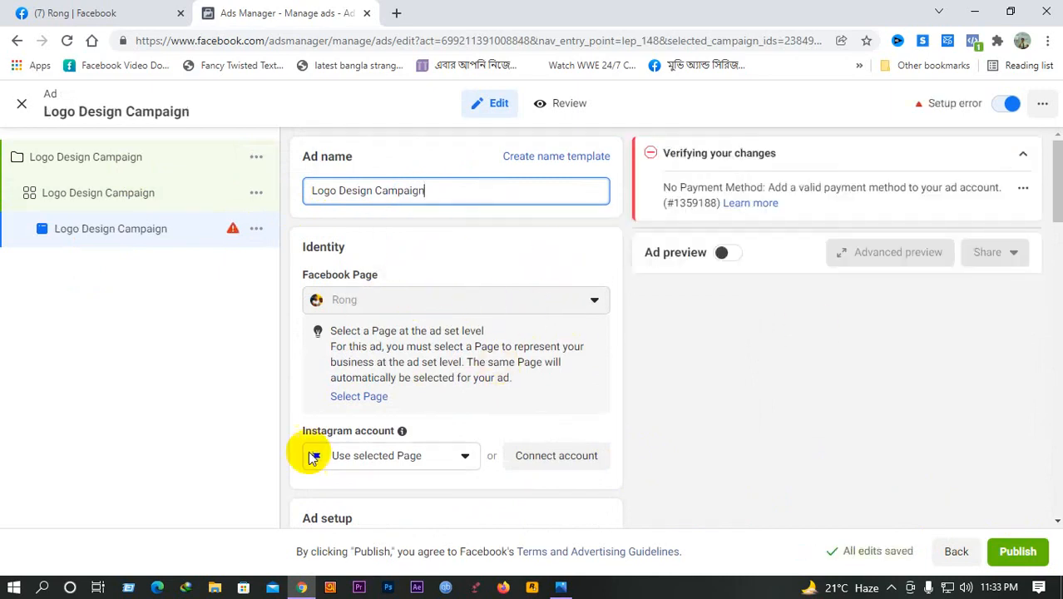
Set the ad setup to Use existing post
{"action": "scroll", "coordinate": [399, 406], "scroll_direction": "down", "scroll_amount": 1}
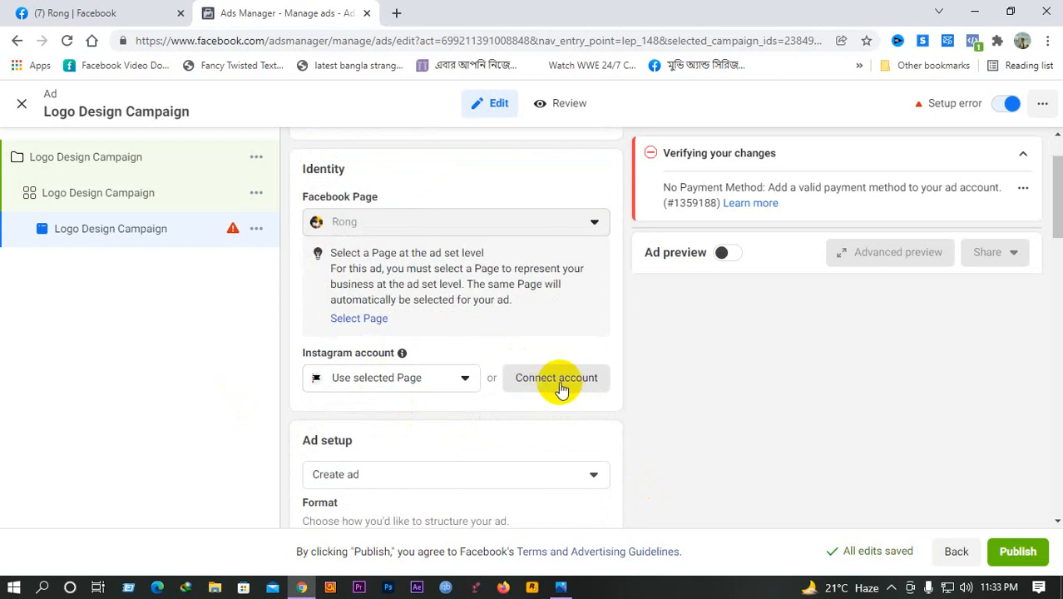
{"action": "scroll", "coordinate": [555, 389], "scroll_direction": "down", "scroll_amount": 1}
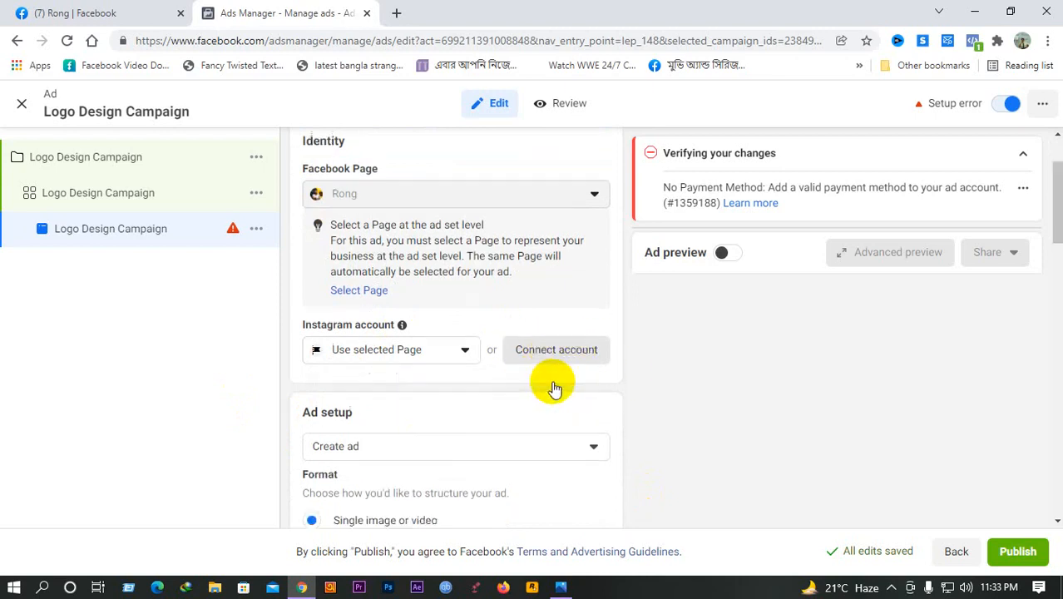
{"action": "scroll", "coordinate": [549, 387], "scroll_direction": "down", "scroll_amount": 1}
{"action": "scroll", "coordinate": [287, 378], "scroll_direction": "down", "scroll_amount": 1}
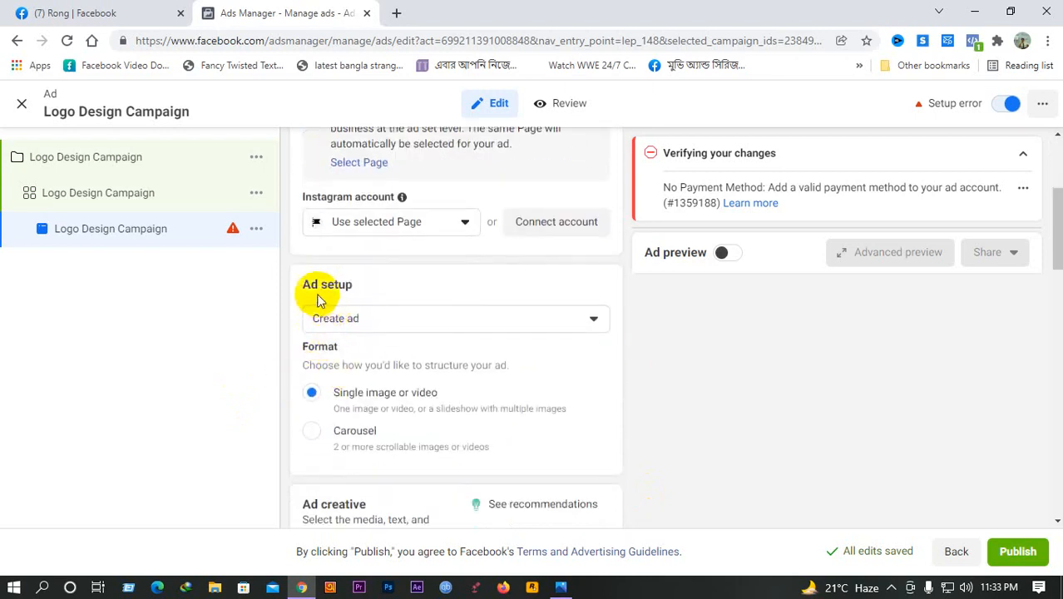
{"action": "left_click", "coordinate": [338, 321]}
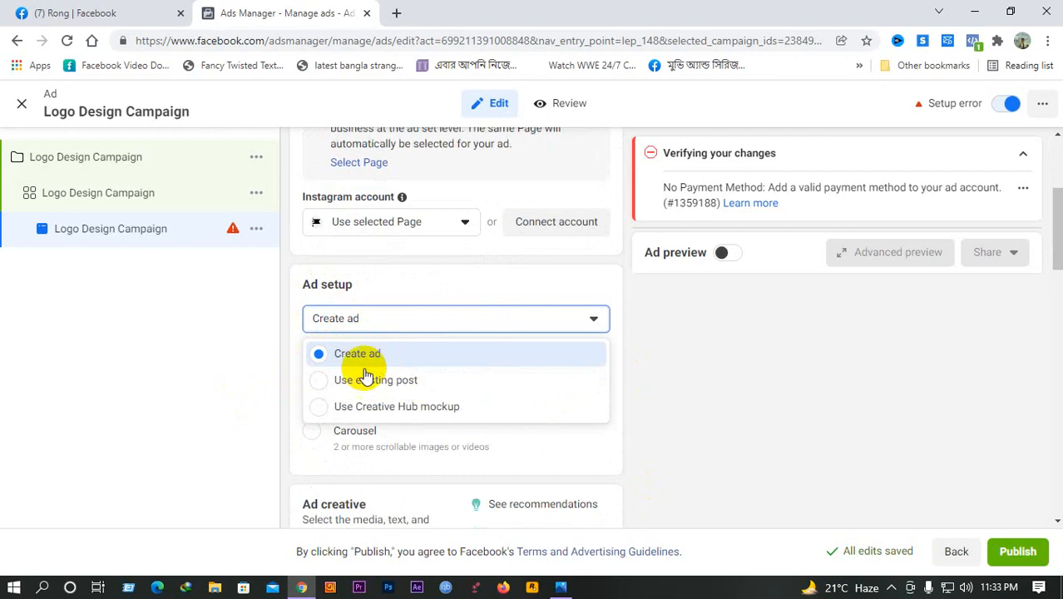
{"action": "left_click", "coordinate": [363, 380]}
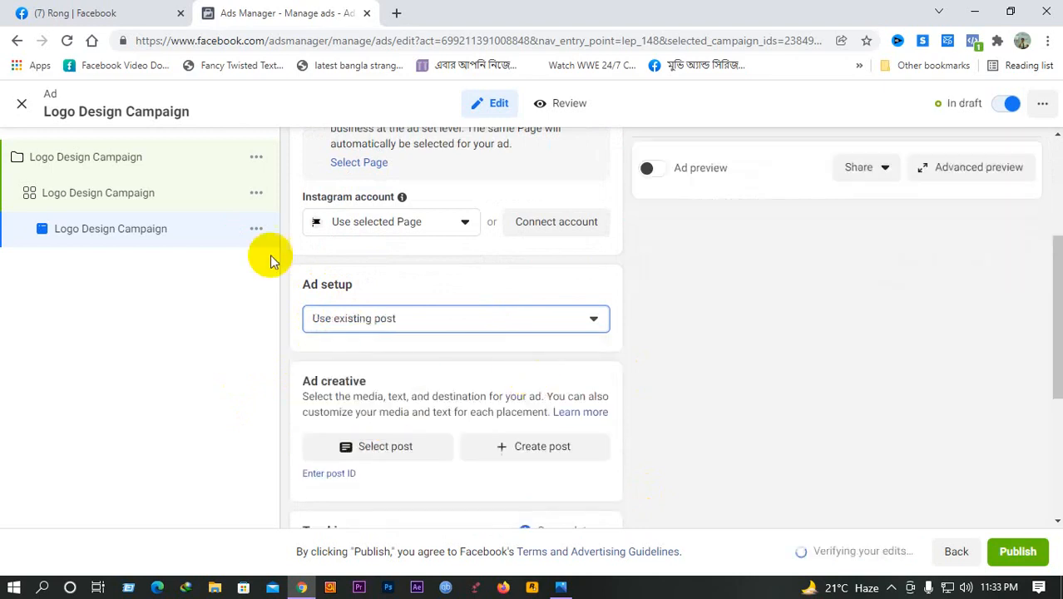
Check the post on the Rong page and select "Lets have a Professional Logo Design Price: 1500 taka" as the ad's existing post
{"action": "left_click", "coordinate": [67, 13]}
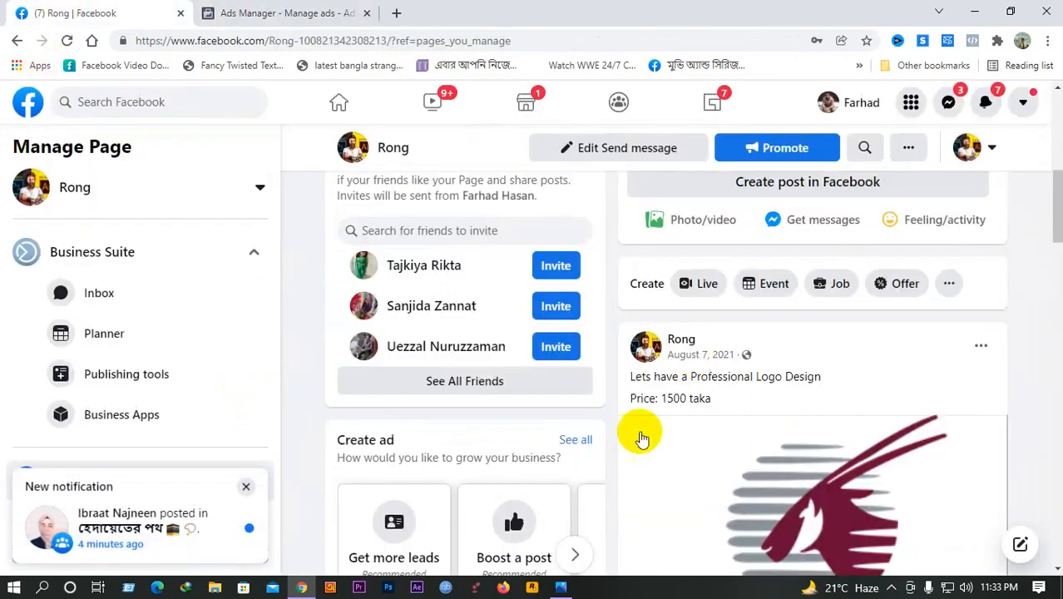
{"action": "left_click", "coordinate": [249, 13]}
{"action": "scroll", "coordinate": [395, 341], "scroll_direction": "down", "scroll_amount": 3}
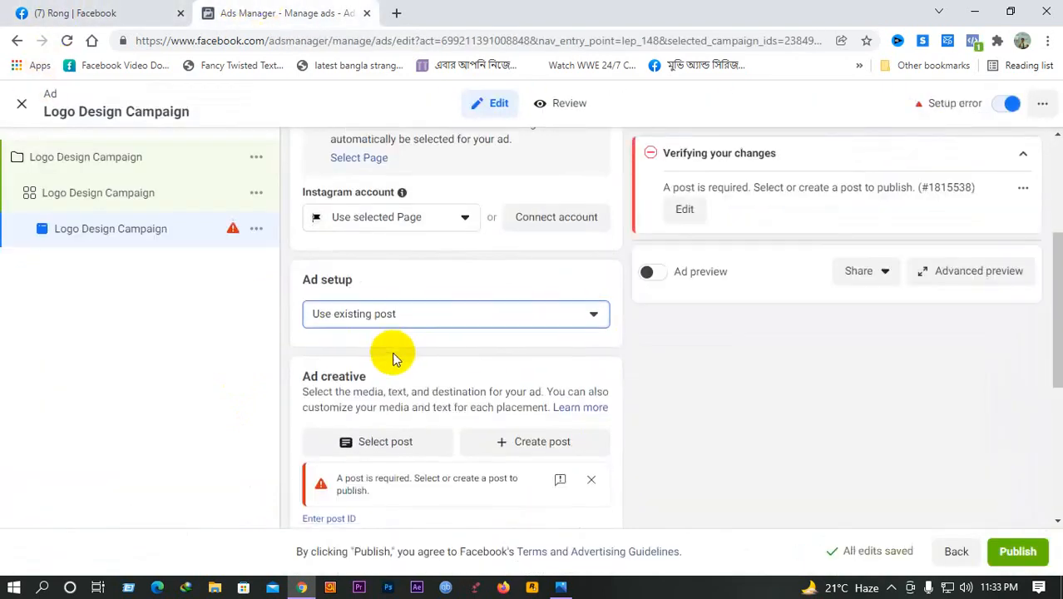
{"action": "left_click", "coordinate": [393, 295]}
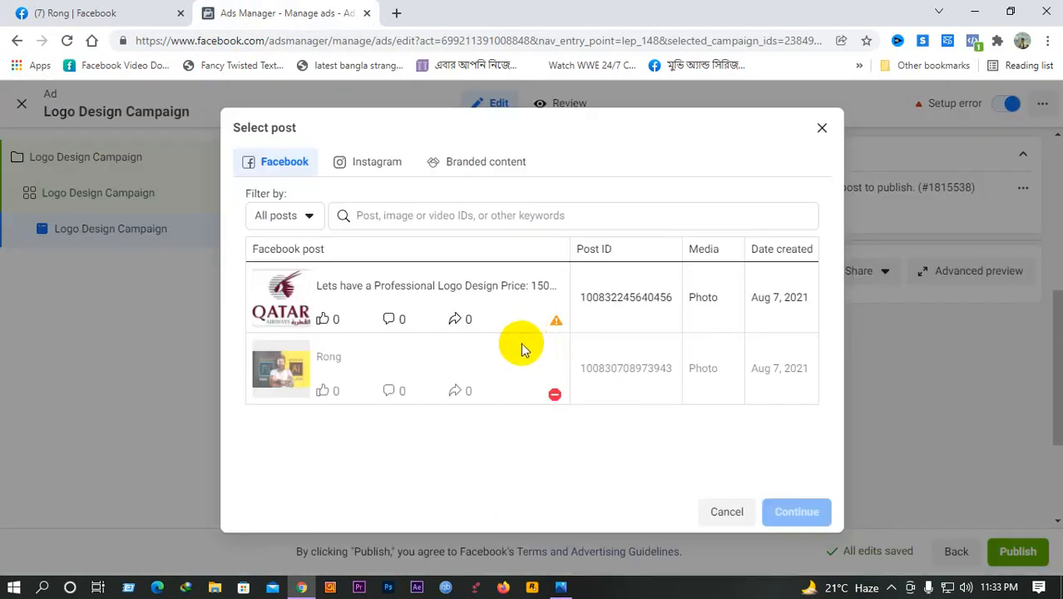
{"action": "left_click", "coordinate": [366, 303]}
{"action": "left_click", "coordinate": [779, 513]}
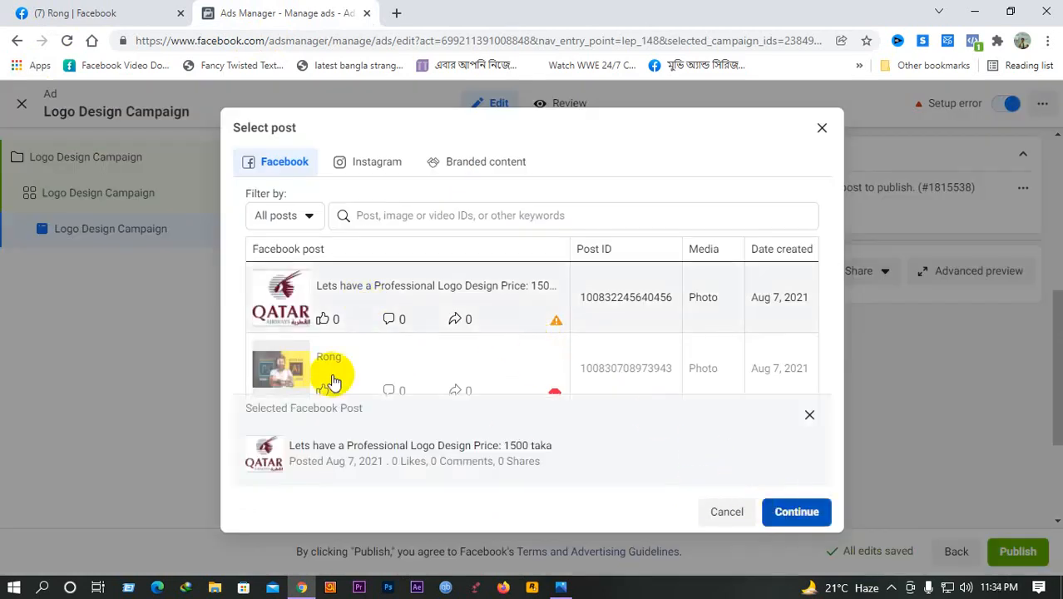
Review the ad's message template options, tracking settings and Facebook feed preview
{"action": "scroll", "coordinate": [408, 398], "scroll_direction": "down", "scroll_amount": 2}
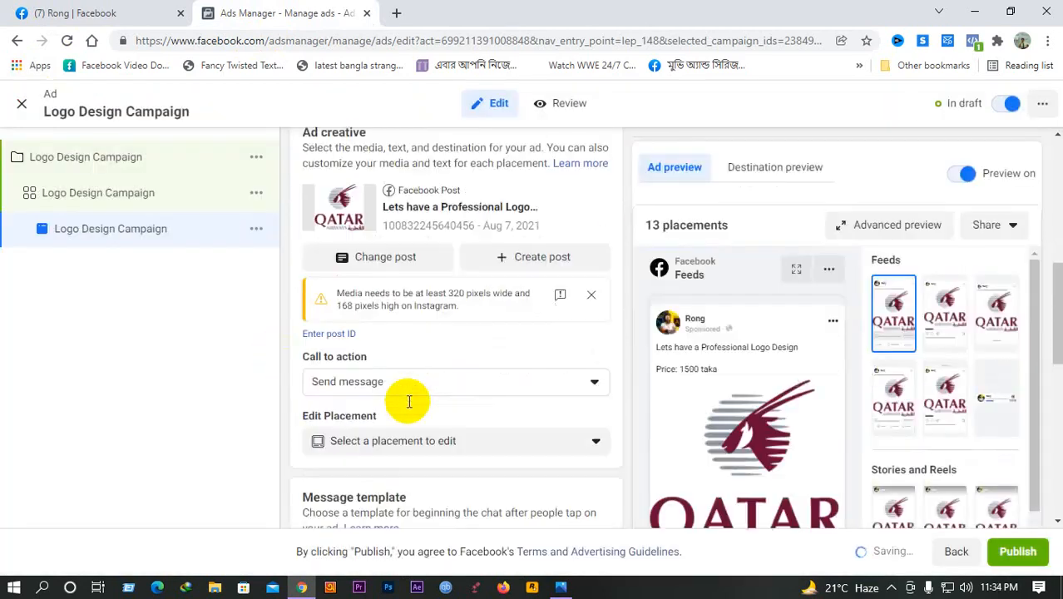
{"action": "scroll", "coordinate": [406, 391], "scroll_direction": "down", "scroll_amount": 3}
{"action": "scroll", "coordinate": [408, 378], "scroll_direction": "up", "scroll_amount": 2}
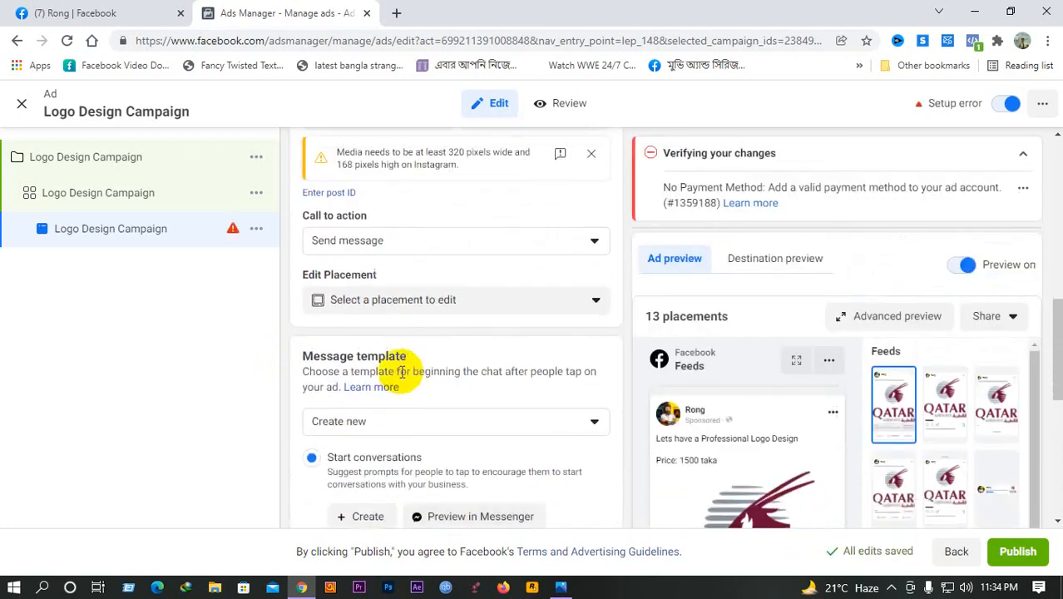
{"action": "scroll", "coordinate": [831, 416], "scroll_direction": "down", "scroll_amount": 3}
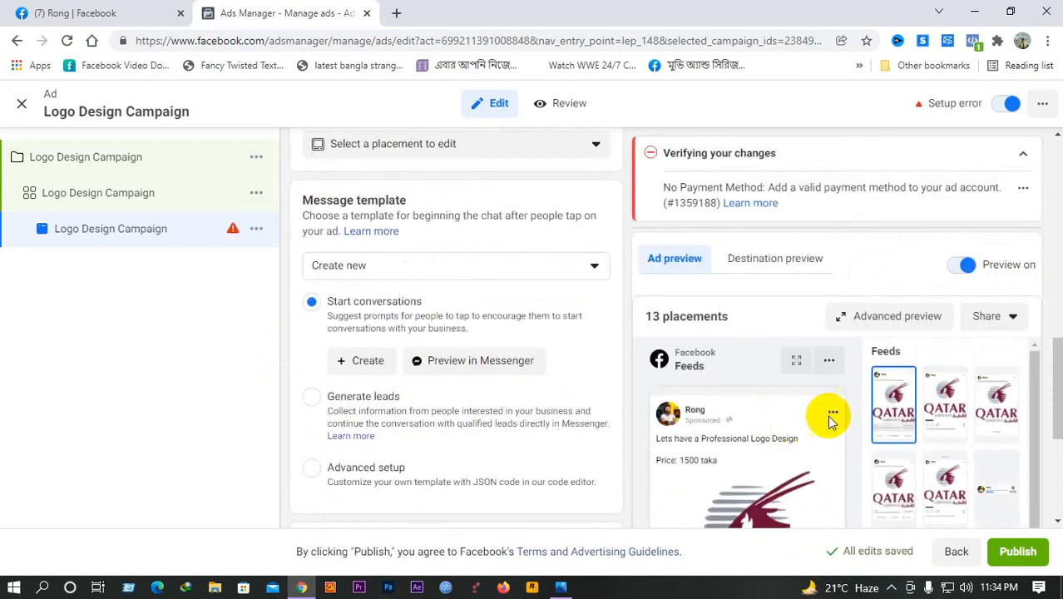
{"action": "scroll", "coordinate": [1009, 426], "scroll_direction": "down", "scroll_amount": 5}
{"action": "scroll", "coordinate": [858, 447], "scroll_direction": "down", "scroll_amount": 3}
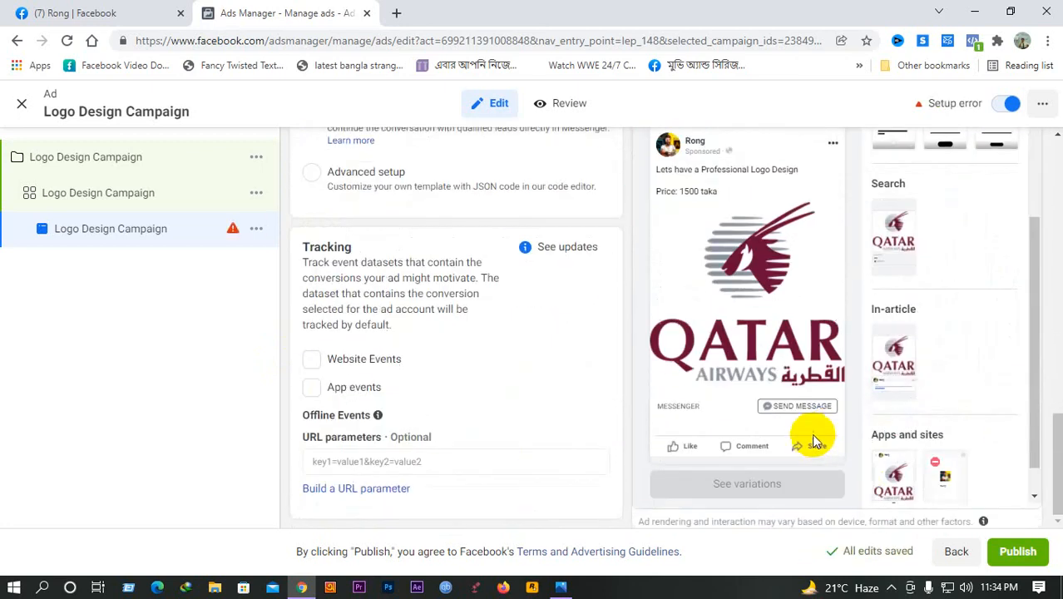
Choose Send message as the ad's call to action and look over the remaining ad settings
{"action": "scroll", "coordinate": [584, 404], "scroll_direction": "up", "scroll_amount": 5}
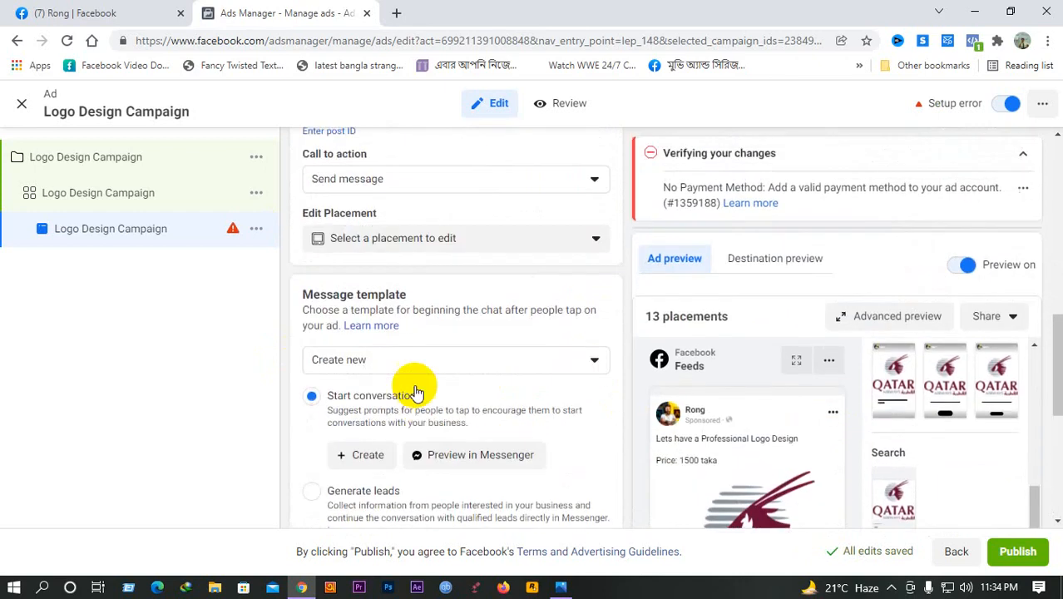
{"action": "scroll", "coordinate": [348, 317], "scroll_direction": "up", "scroll_amount": 1}
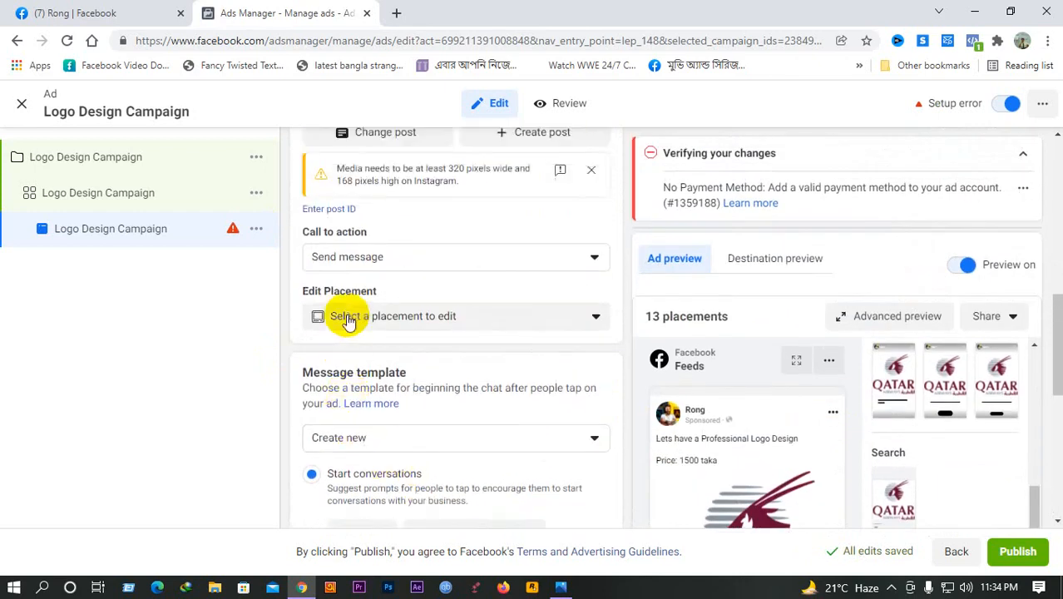
{"action": "left_click", "coordinate": [349, 260]}
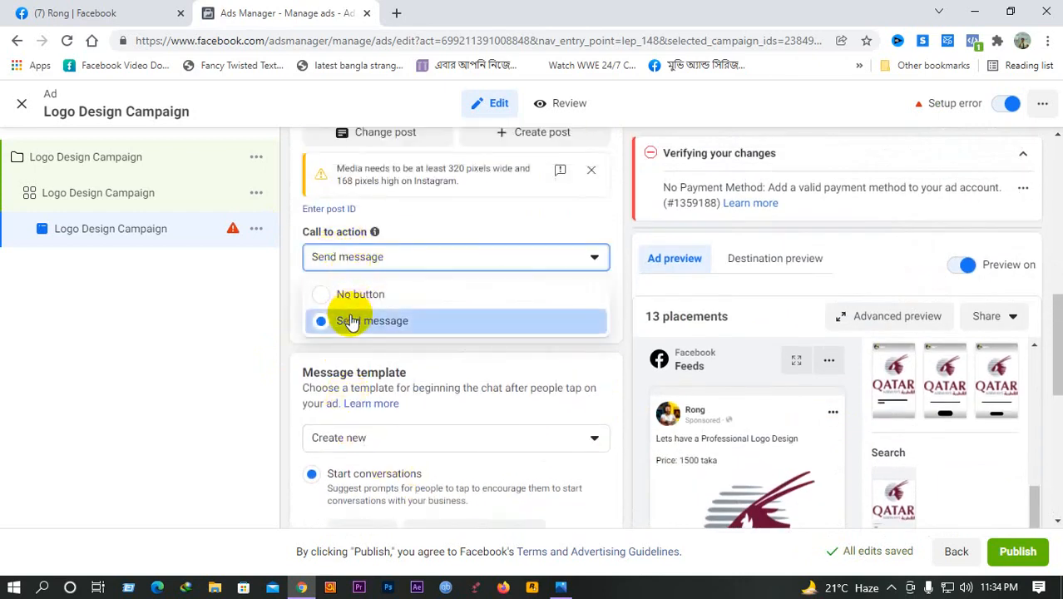
{"action": "left_click", "coordinate": [349, 321]}
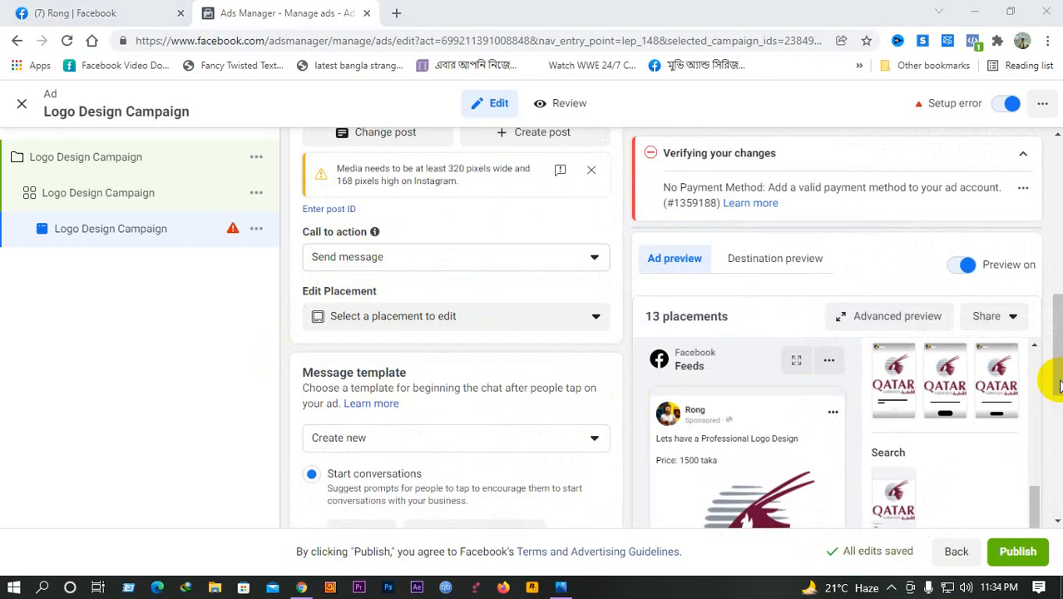
{"action": "left_click_drag", "start_coordinate": [1060, 374], "coordinate": [1049, 476]}
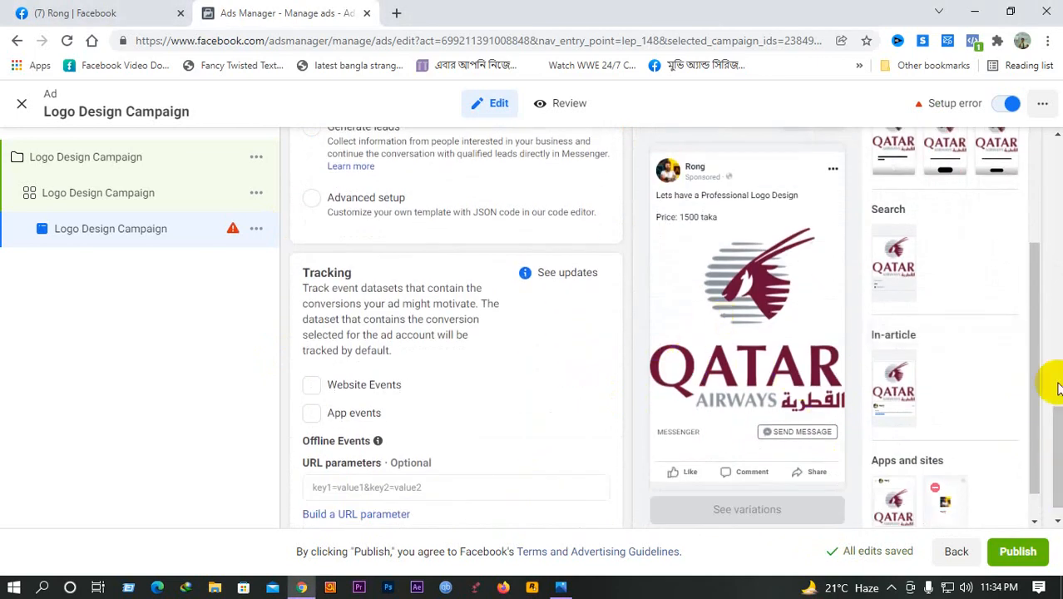
Start a new conversation message template and set Question #1 to "Can provide me your service chart?"
{"action": "left_click_drag", "start_coordinate": [1057, 436], "coordinate": [1056, 370]}
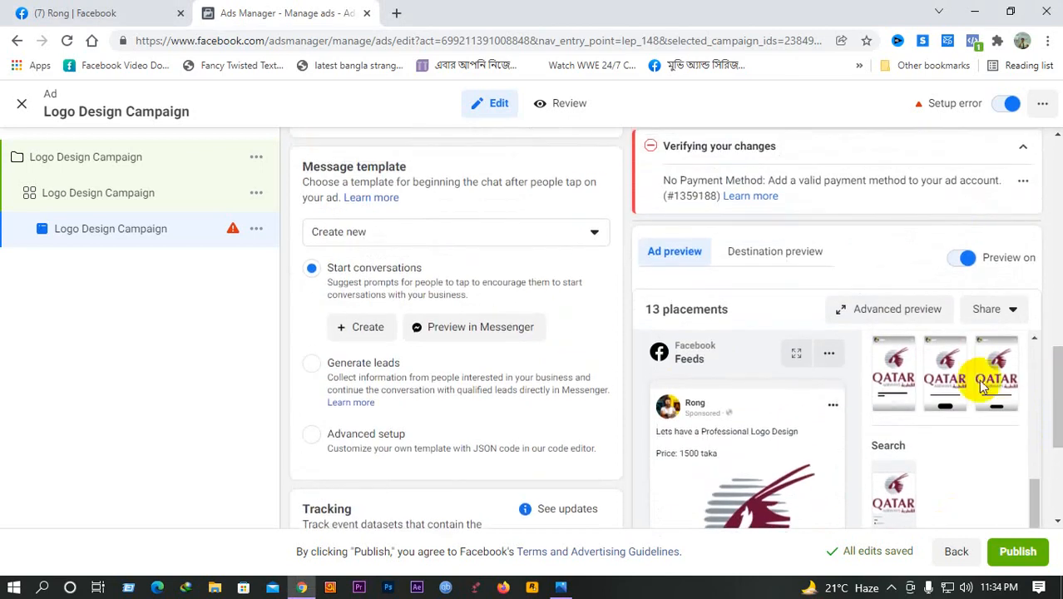
{"action": "left_click", "coordinate": [363, 330]}
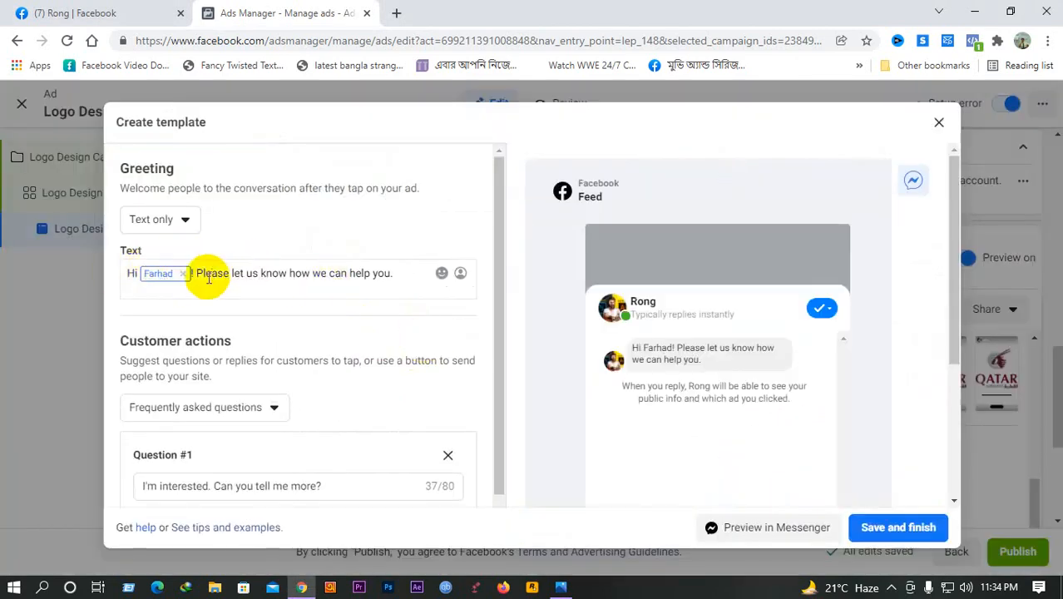
{"action": "scroll", "coordinate": [202, 416], "scroll_direction": "down", "scroll_amount": 1}
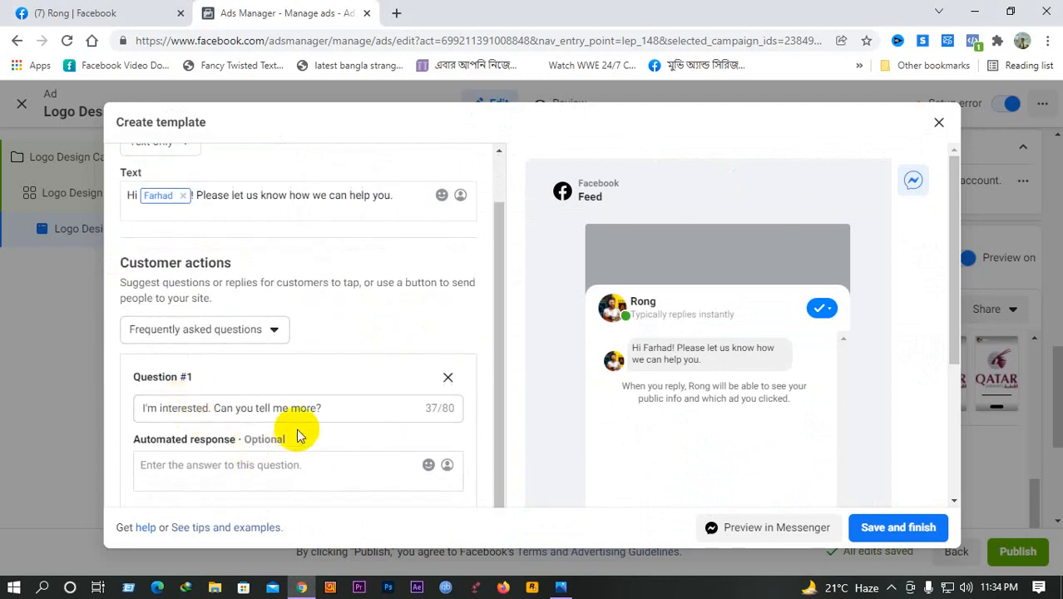
{"action": "left_click", "coordinate": [143, 407]}
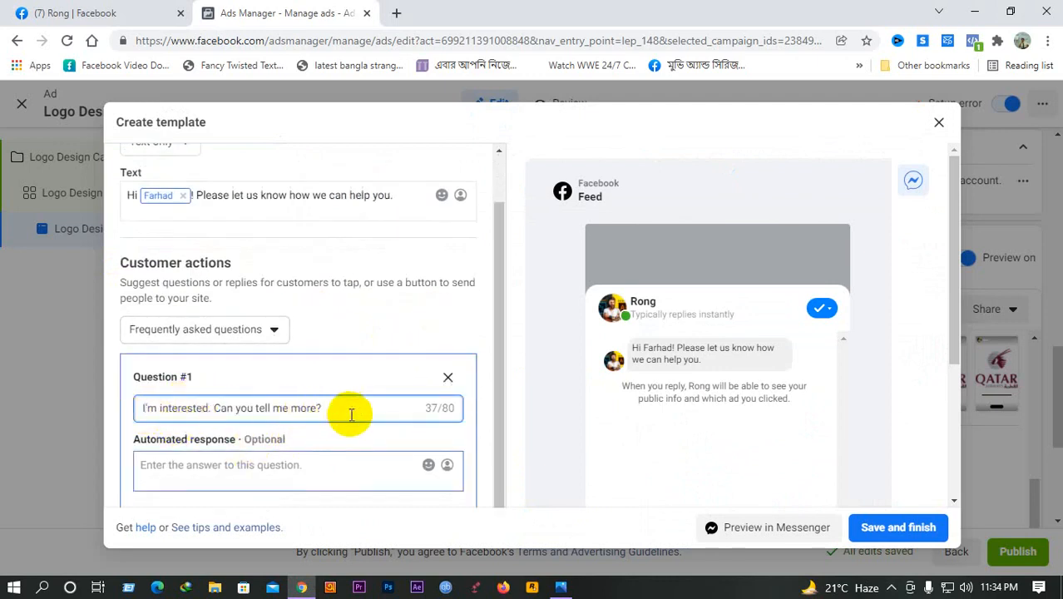
{"action": "left_click_drag", "start_coordinate": [330, 408], "coordinate": [51, 407]}
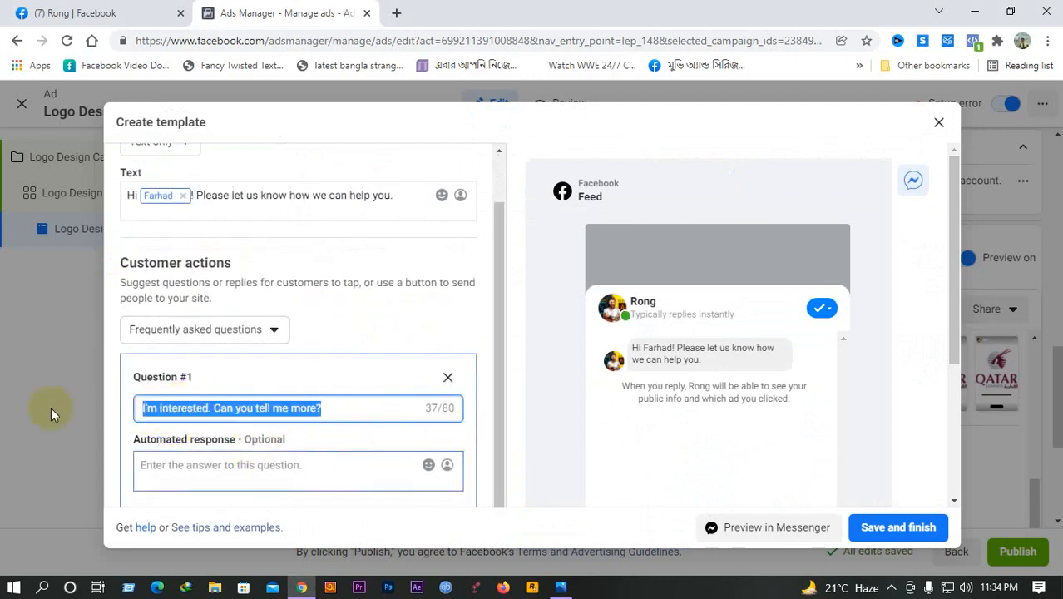
{"action": "key", "text": "BackSpace"}
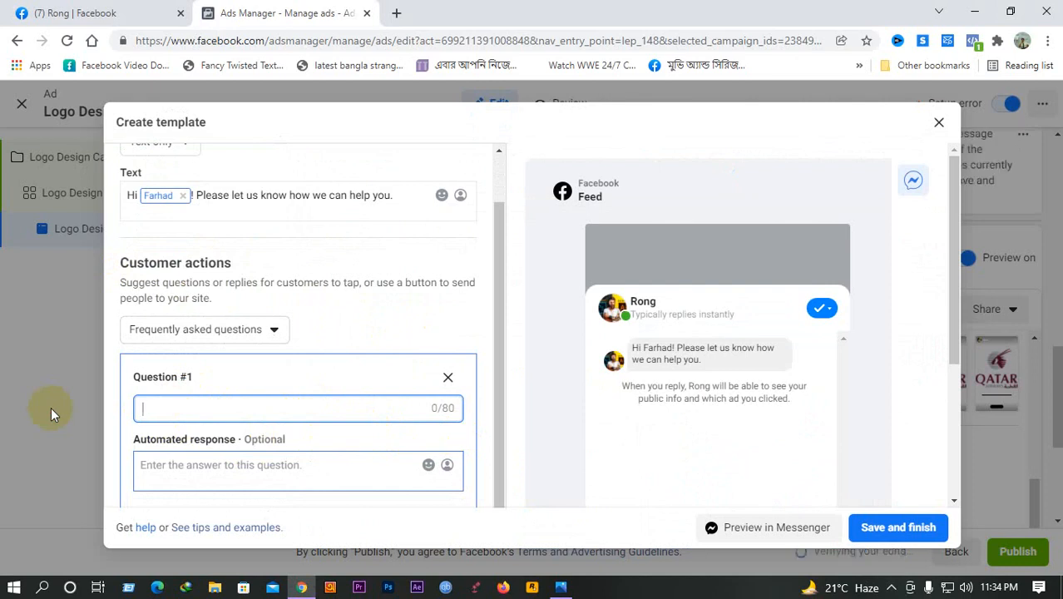
{"action": "type", "text": "C"}
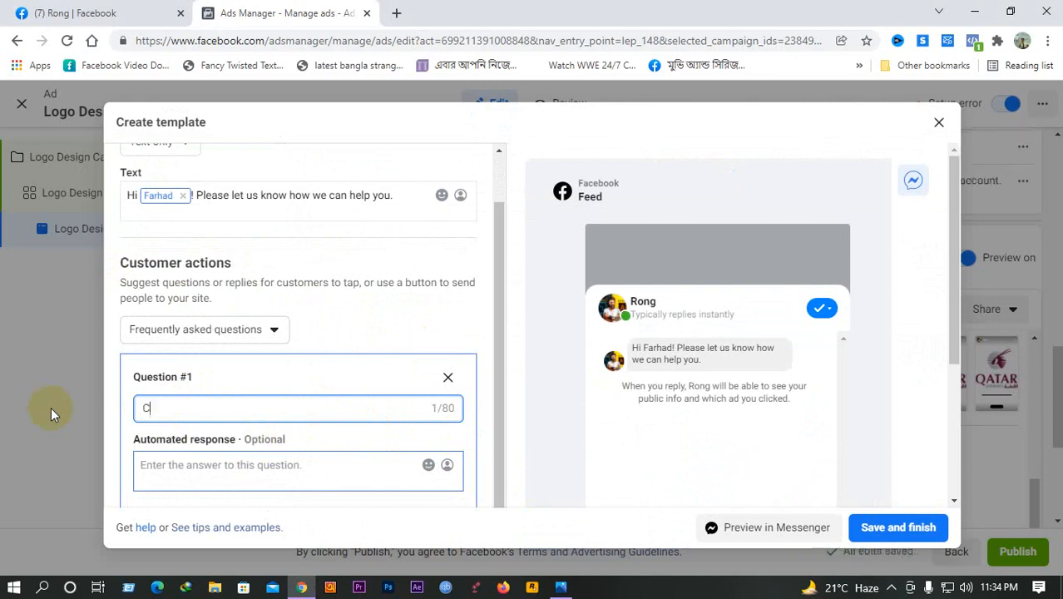
{"action": "type", "text": "an provide me your service"}
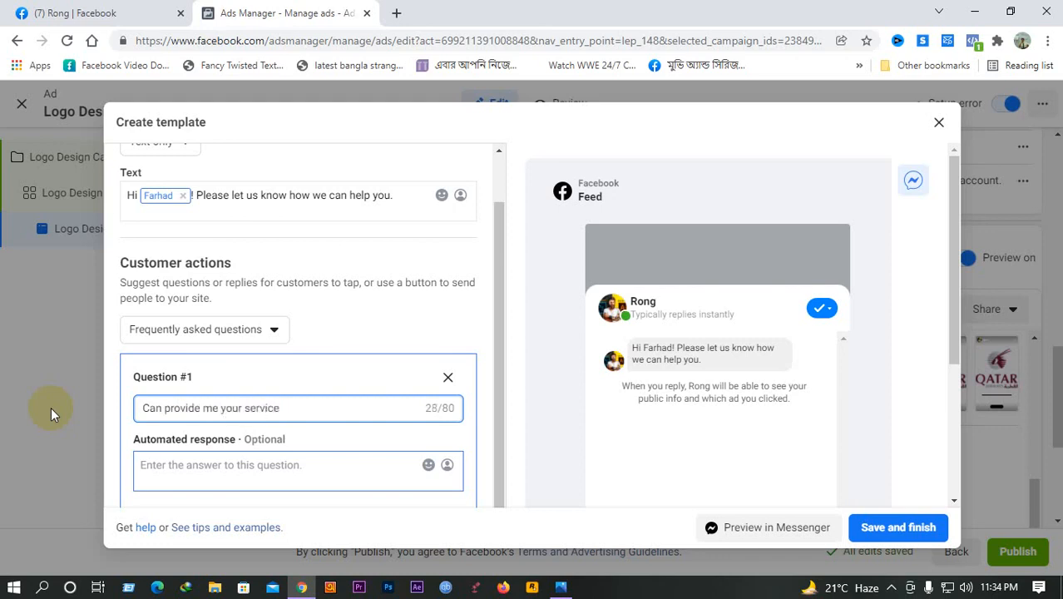
{"action": "type", "text": " chart?"}
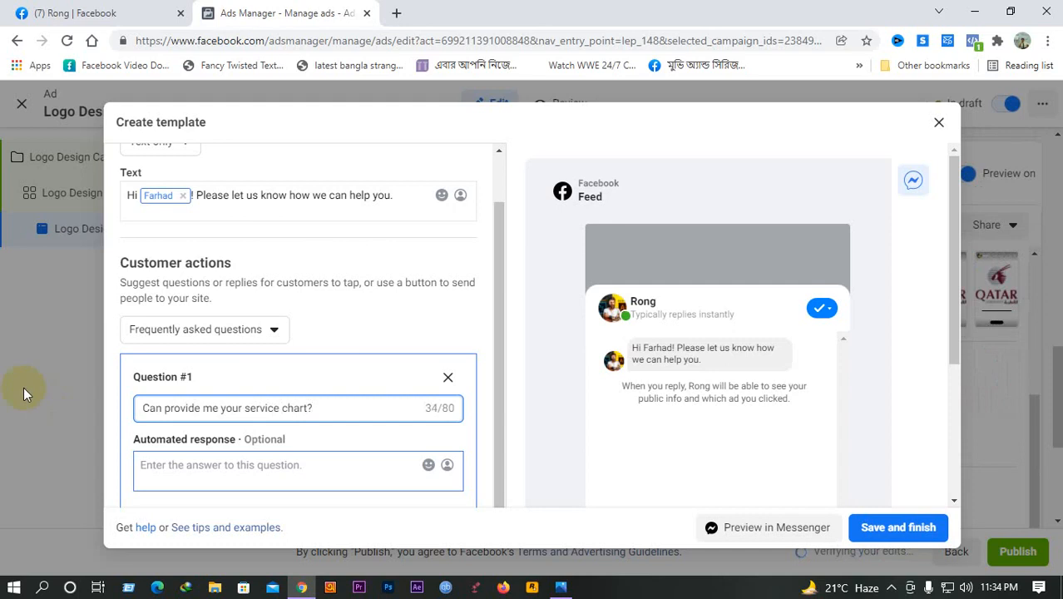
Enter "Digital Marketing- SEO" as the automated response to Question #1 and save the finished template
{"action": "left_click", "coordinate": [181, 481]}
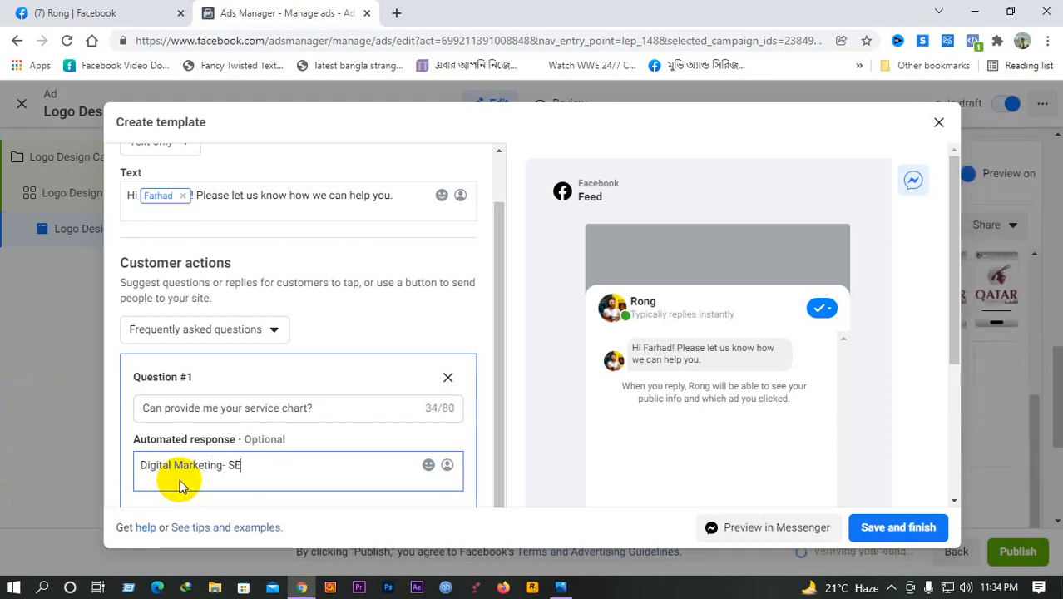
{"action": "type", "text": "O"}
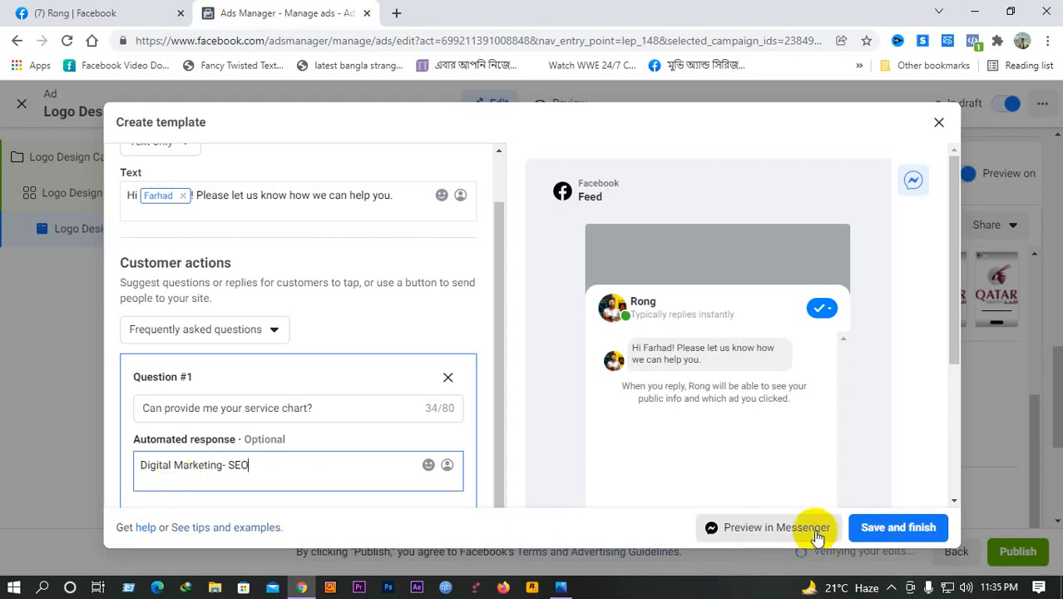
{"action": "left_click", "coordinate": [884, 526]}
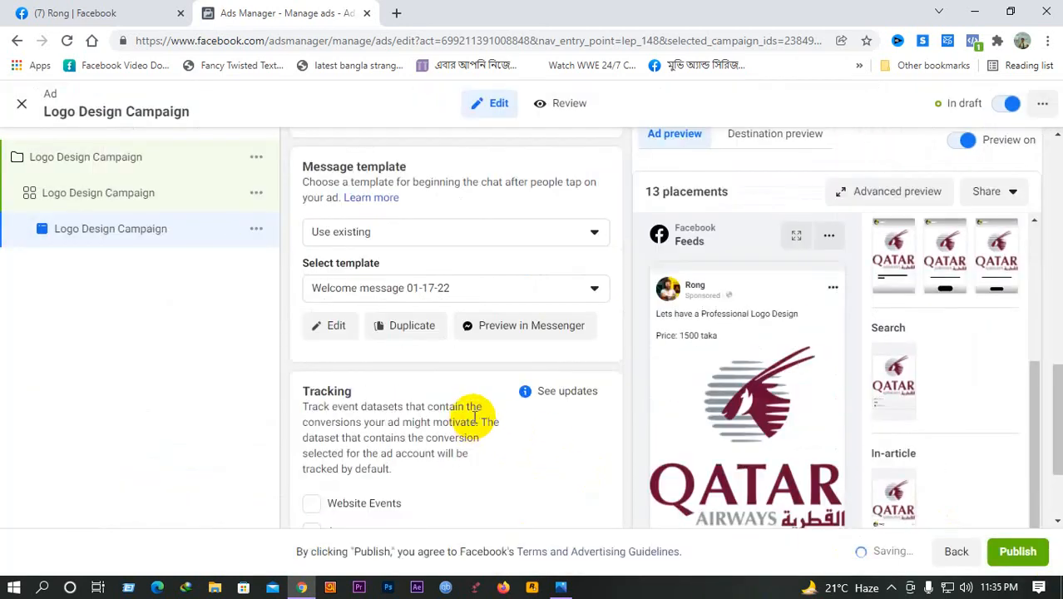
Look over the ad's selected message template, tracking options, placement previews and call to action
{"action": "scroll", "coordinate": [749, 433], "scroll_direction": "down", "scroll_amount": 2}
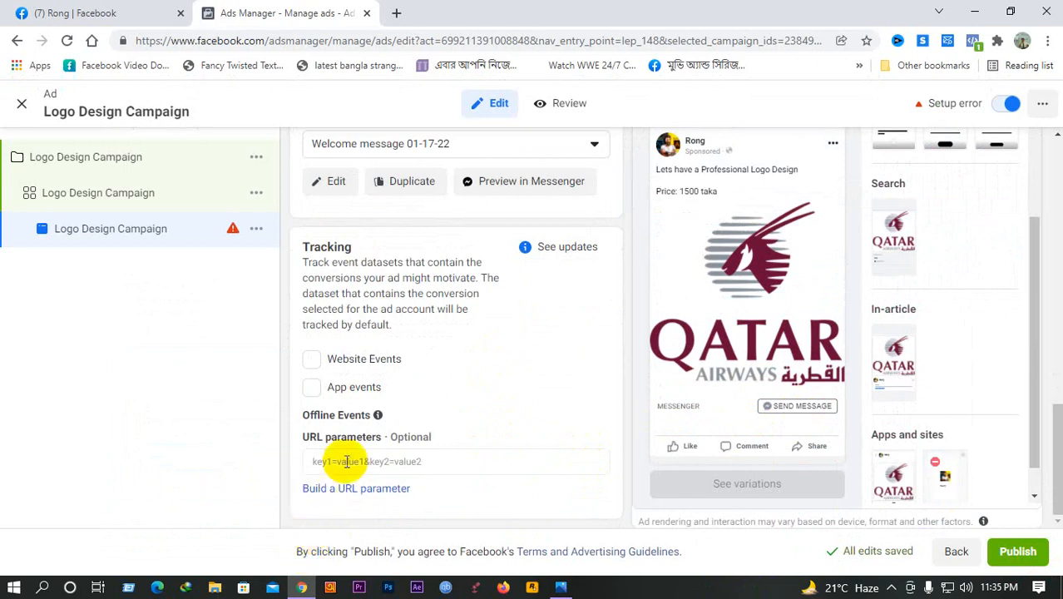
{"action": "scroll", "coordinate": [358, 453], "scroll_direction": "up", "scroll_amount": 1}
{"action": "scroll", "coordinate": [368, 443], "scroll_direction": "up", "scroll_amount": 2}
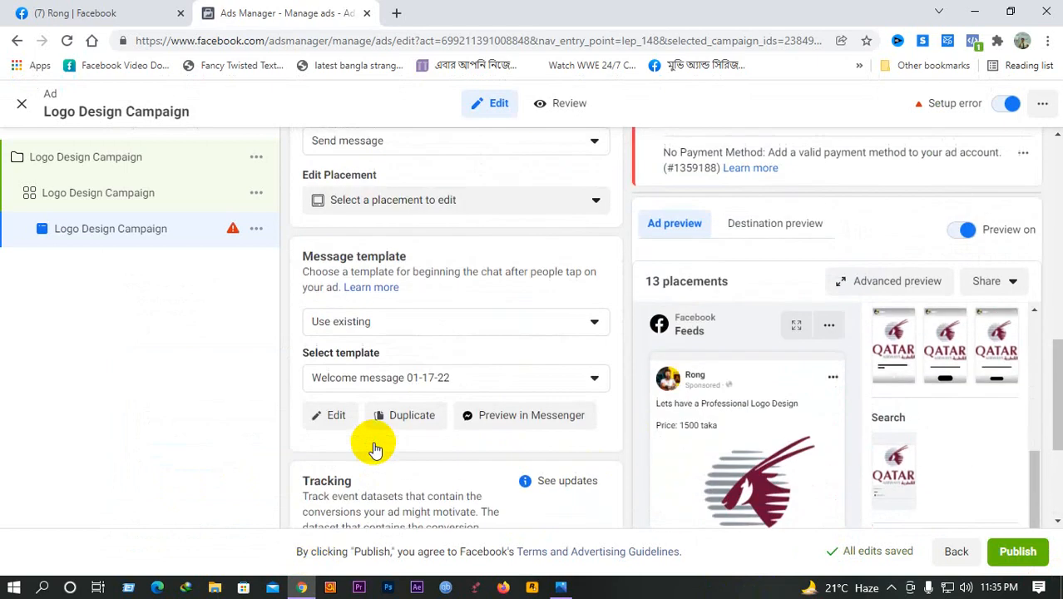
{"action": "scroll", "coordinate": [372, 443], "scroll_direction": "down", "scroll_amount": 3}
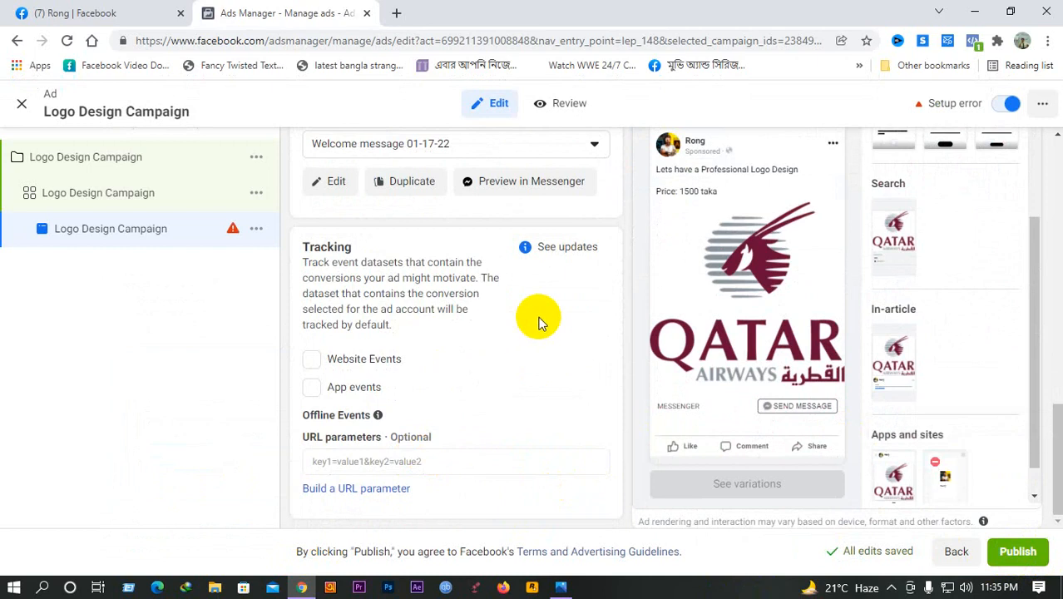
{"action": "scroll", "coordinate": [508, 315], "scroll_direction": "up", "scroll_amount": 1}
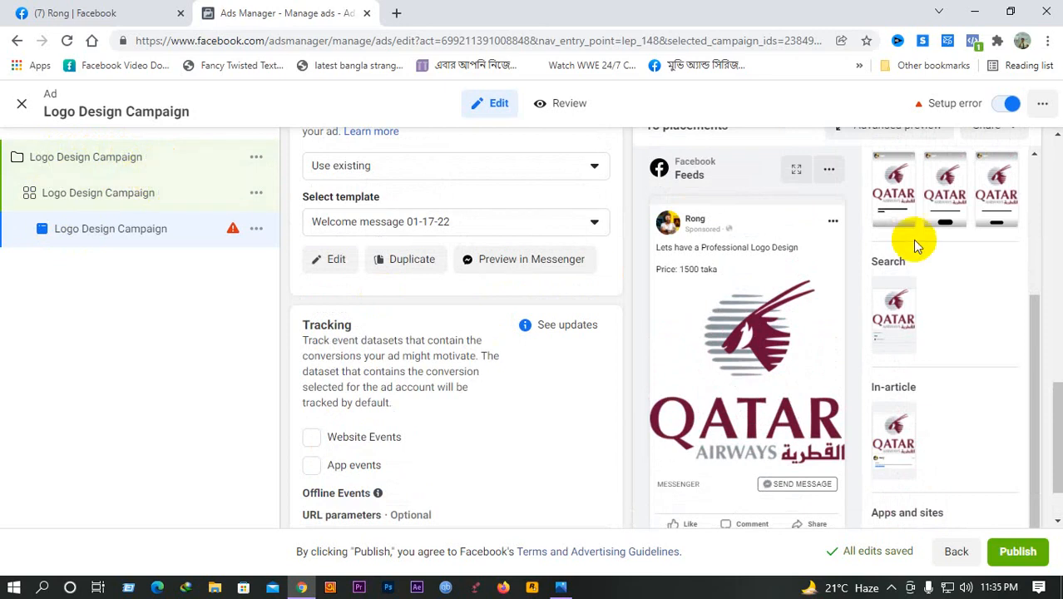
{"action": "scroll", "coordinate": [446, 229], "scroll_direction": "up", "scroll_amount": 4}
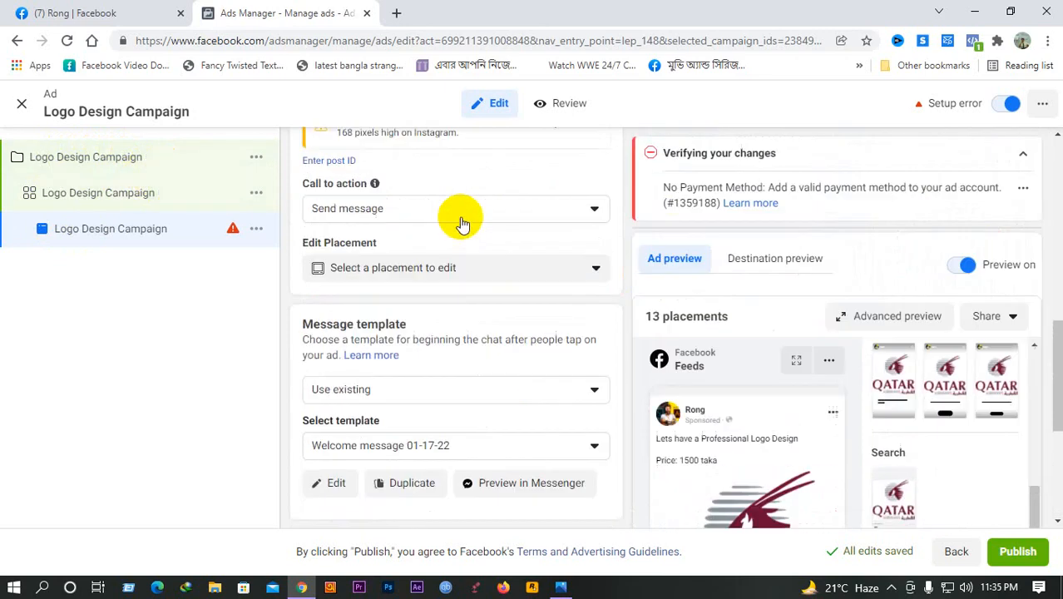